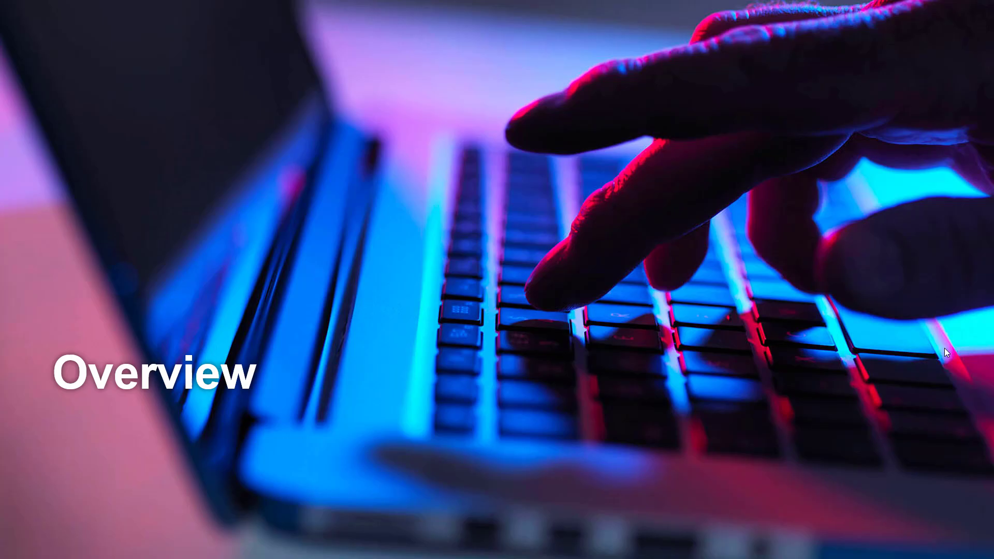
- Advance the presentation from the Overview slide to the 'What is Infor Homepages' slide
key(Right)
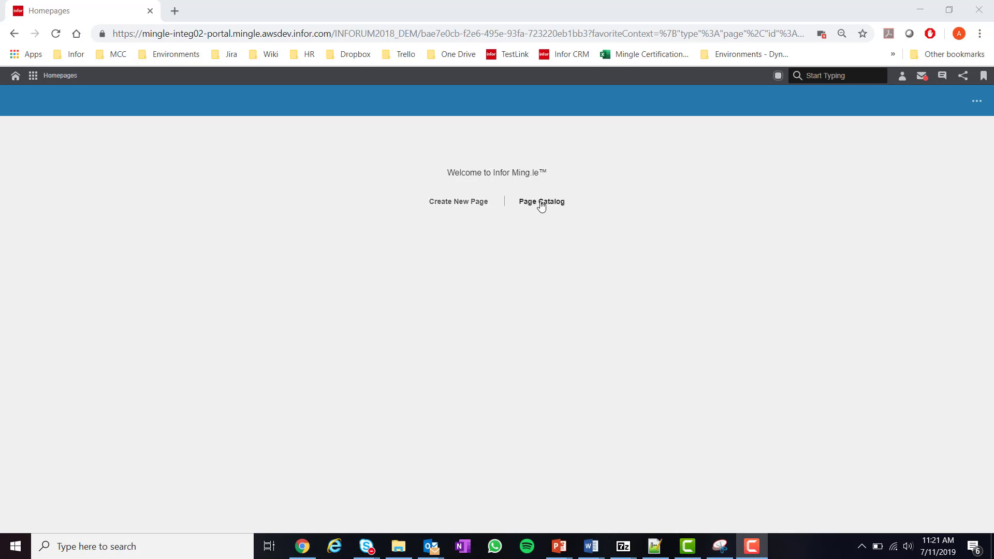
- Create a new orange page with title 'Manager' and description 'Manager'
click(480, 205)
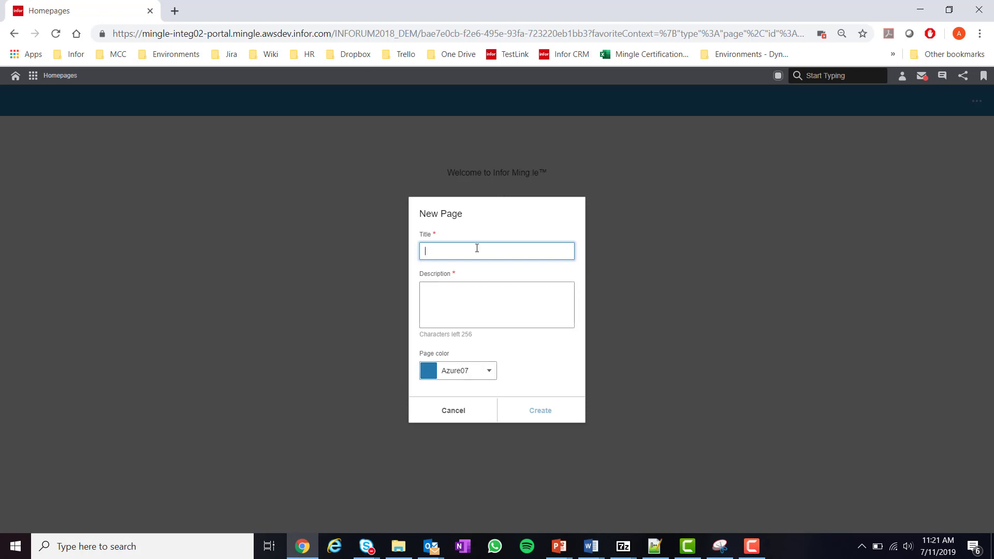
text(Manager)
drag(477, 248, 391, 251)
key(ctrl+c)
click(469, 310)
key(ctrl+v)
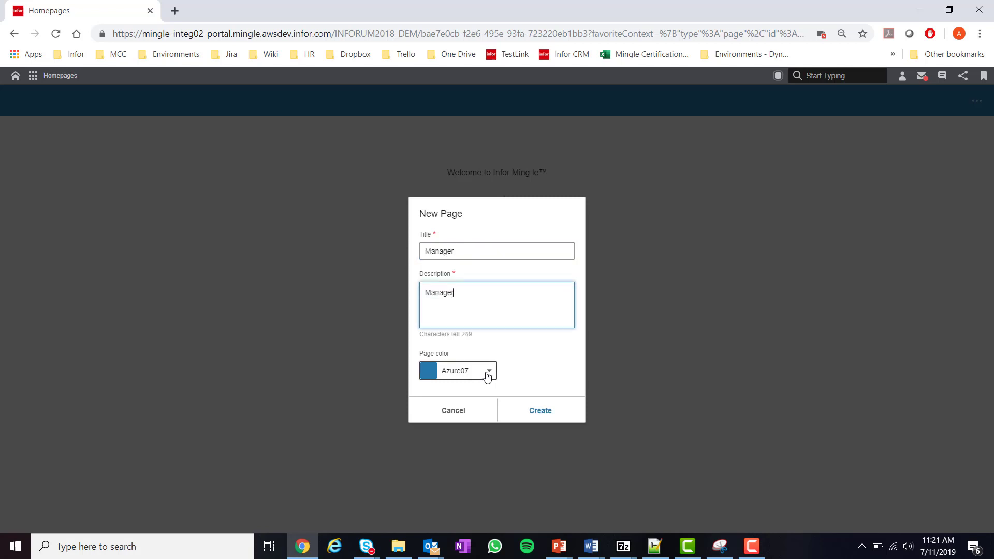
click(487, 371)
click(470, 403)
click(540, 410)
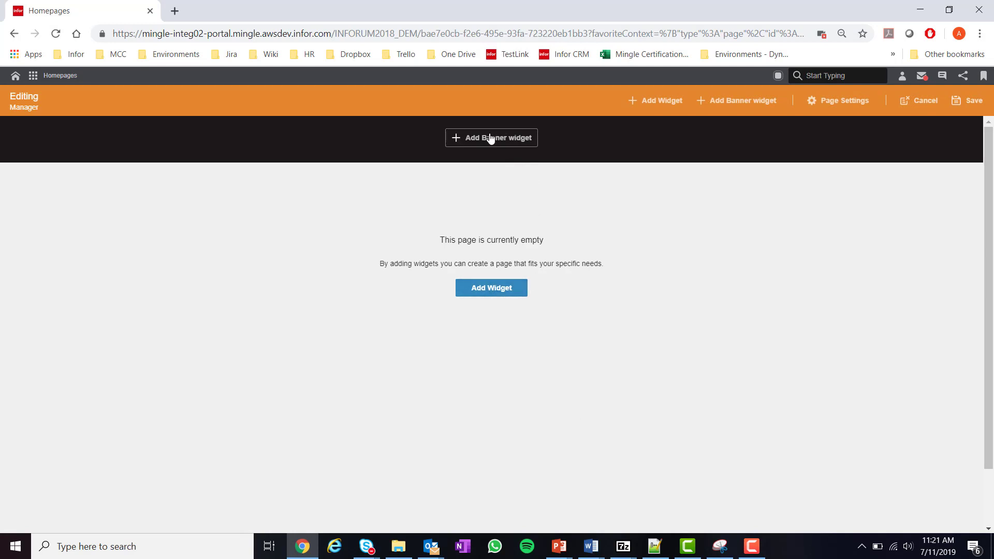
- Add the Announcements, Admin Navigator and Administrator Requisition Summary widgets from the Widget Catalog
click(494, 294)
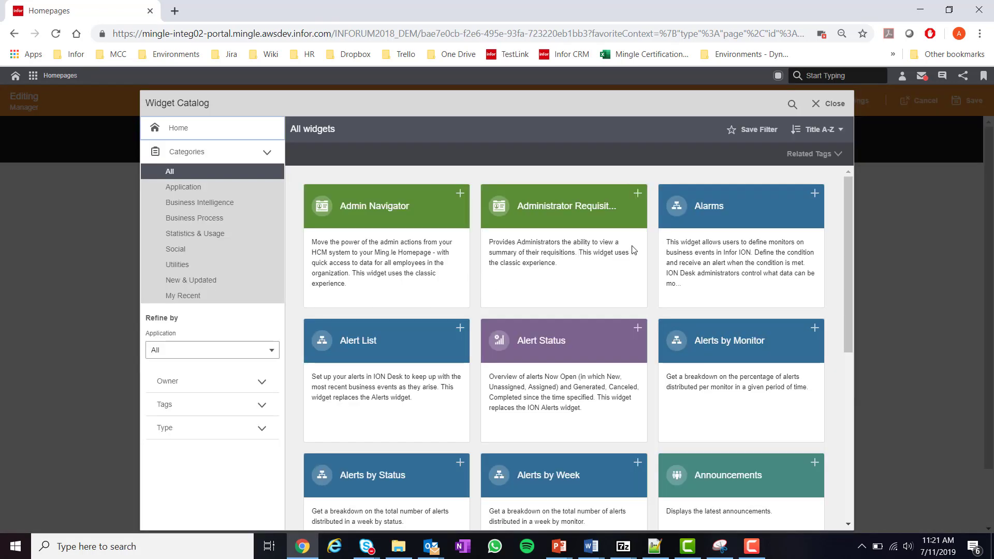
scroll(633, 249, down, 3)
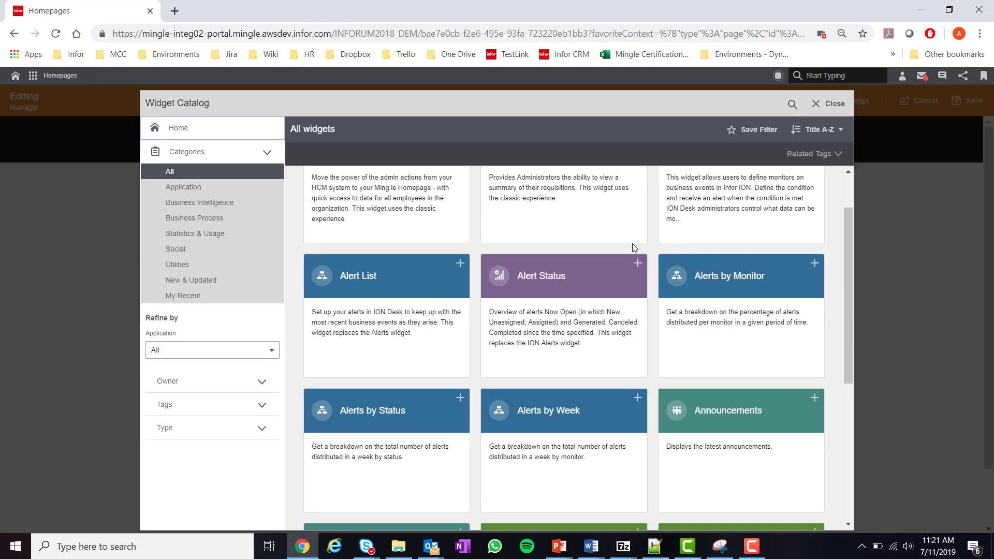
scroll(633, 247, down, 1)
scroll(633, 247, down, 2)
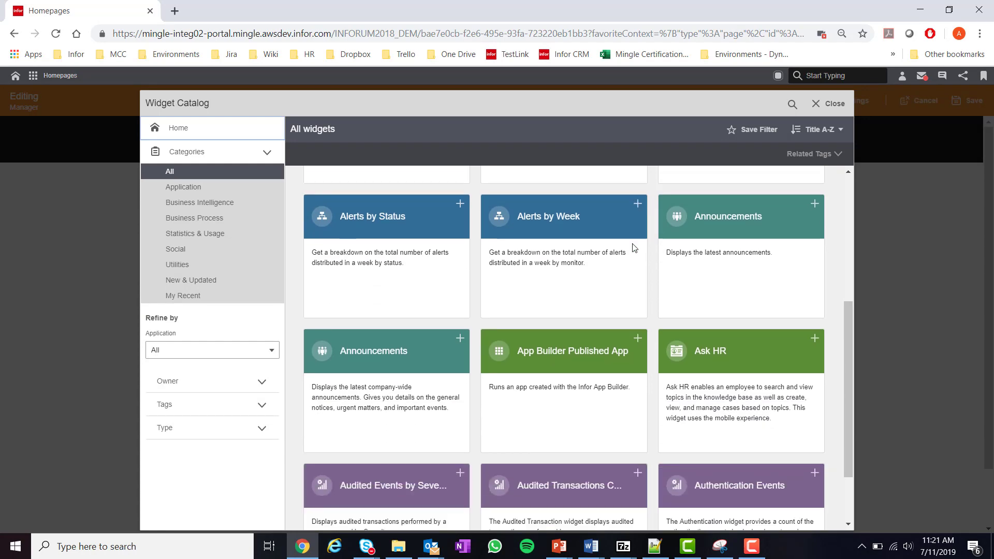
scroll(632, 246, up, 5)
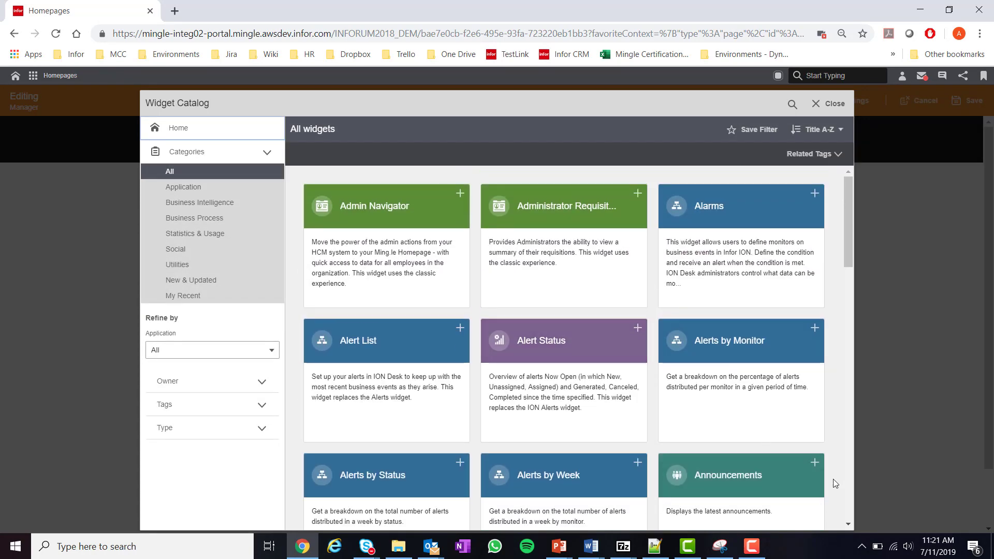
click(814, 462)
click(460, 193)
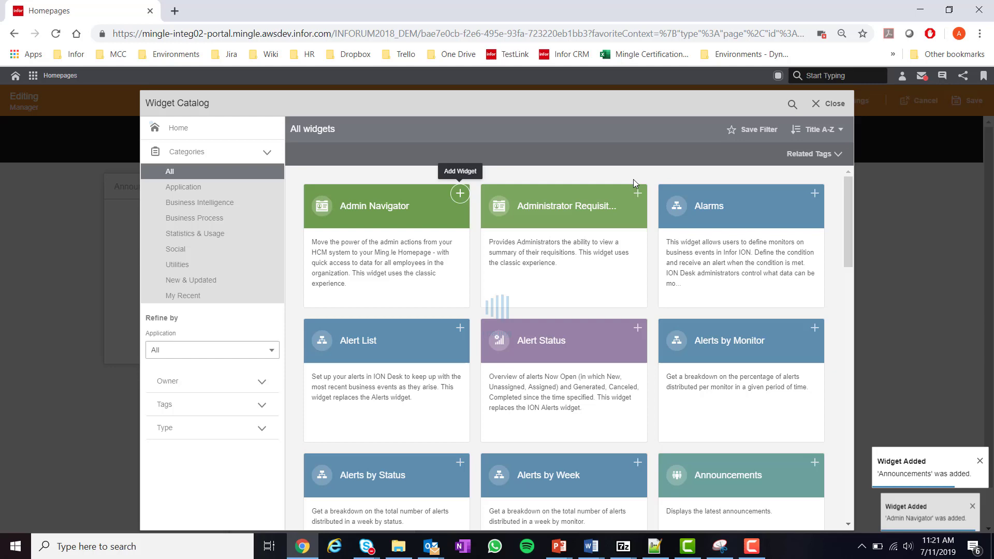
click(637, 194)
- Search 'menu' and 'manager' to add the Menu and Manager Candidate Summary widgets, then close the catalog
click(792, 105)
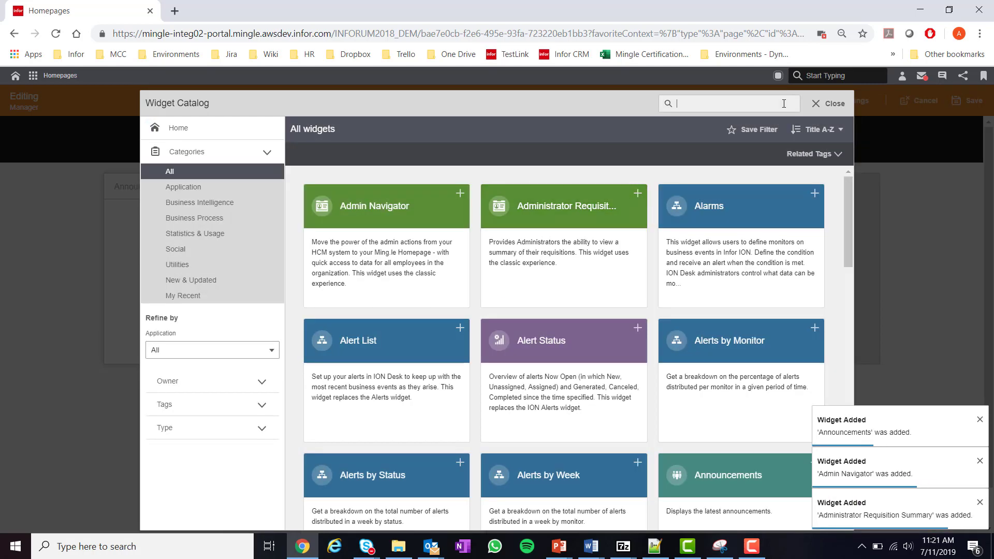
text(menu)
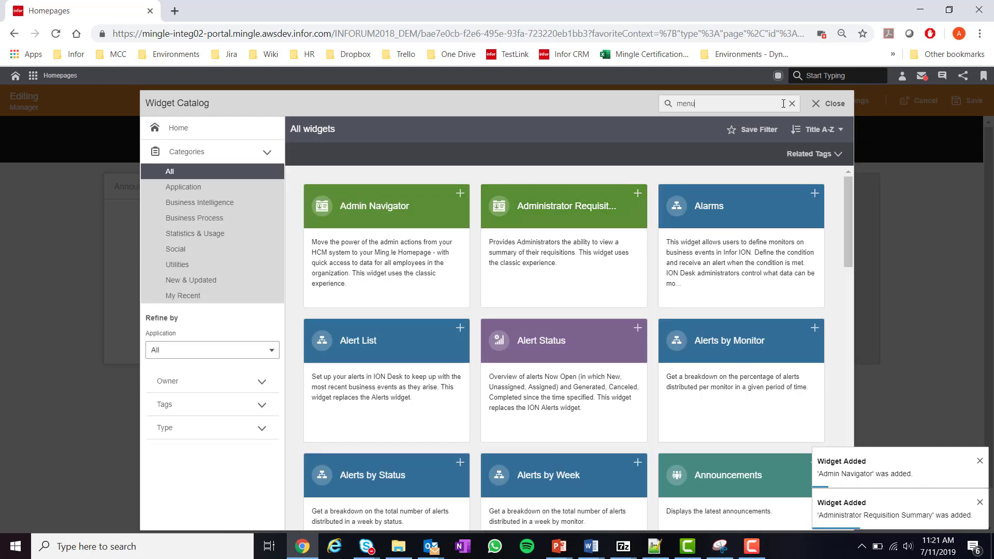
key(Return)
click(642, 193)
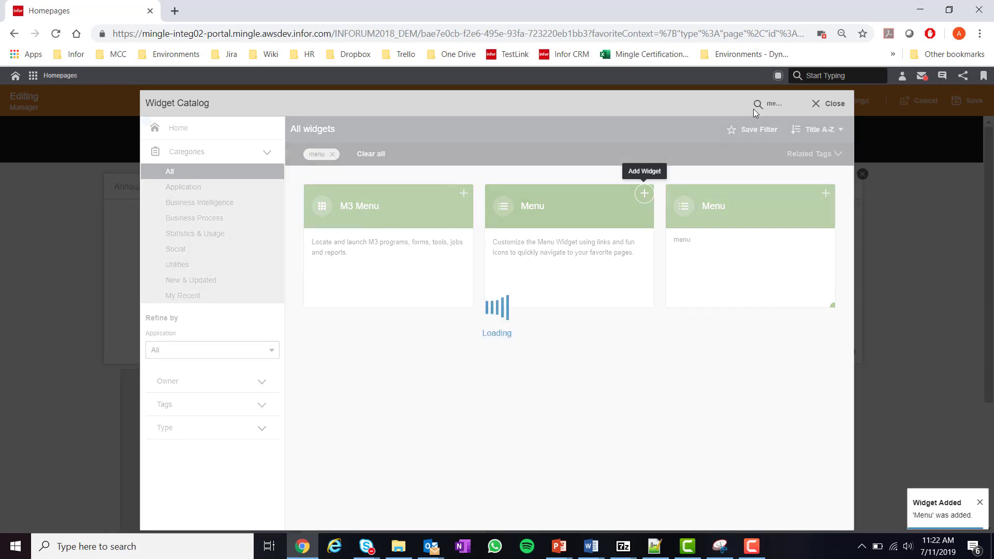
click(791, 104)
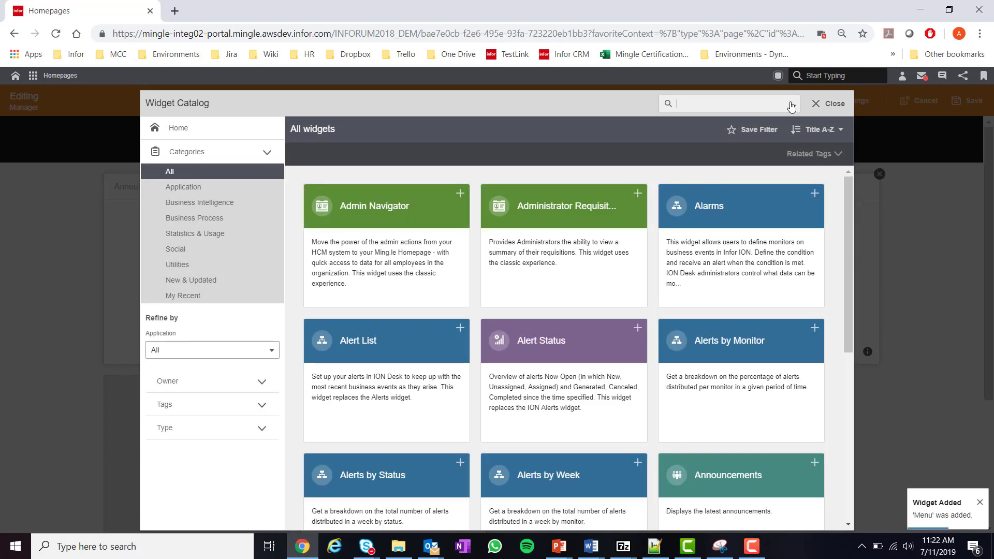
text(manager)
key(Return)
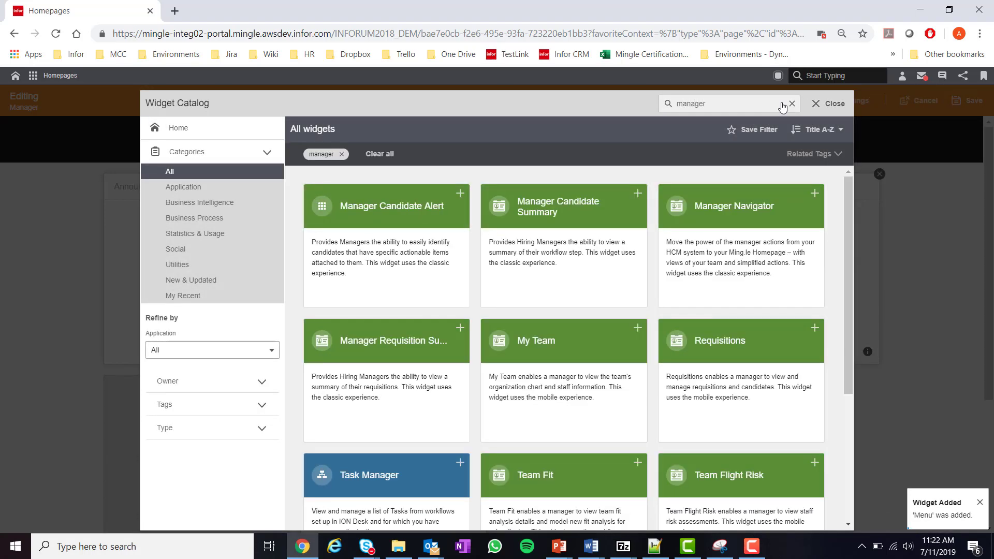
click(637, 193)
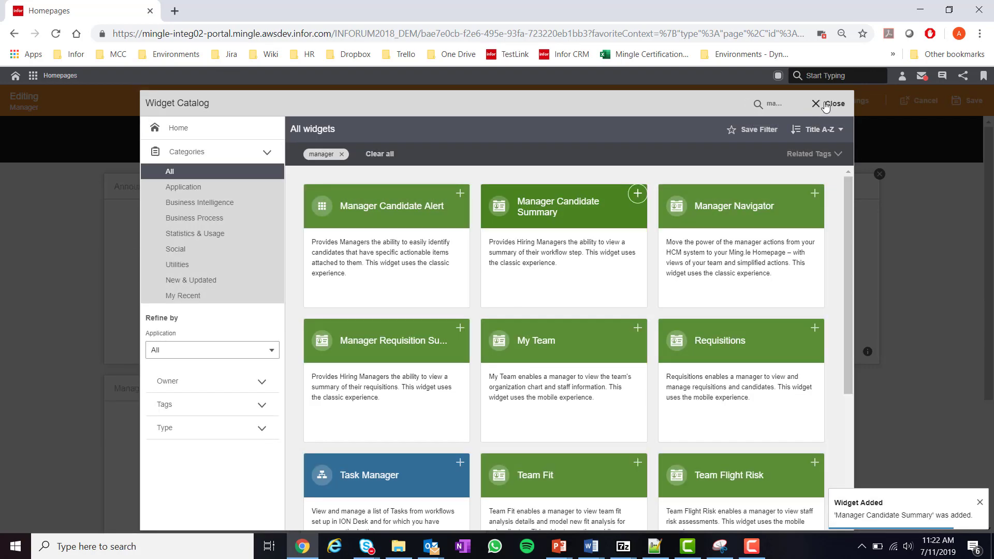
click(827, 104)
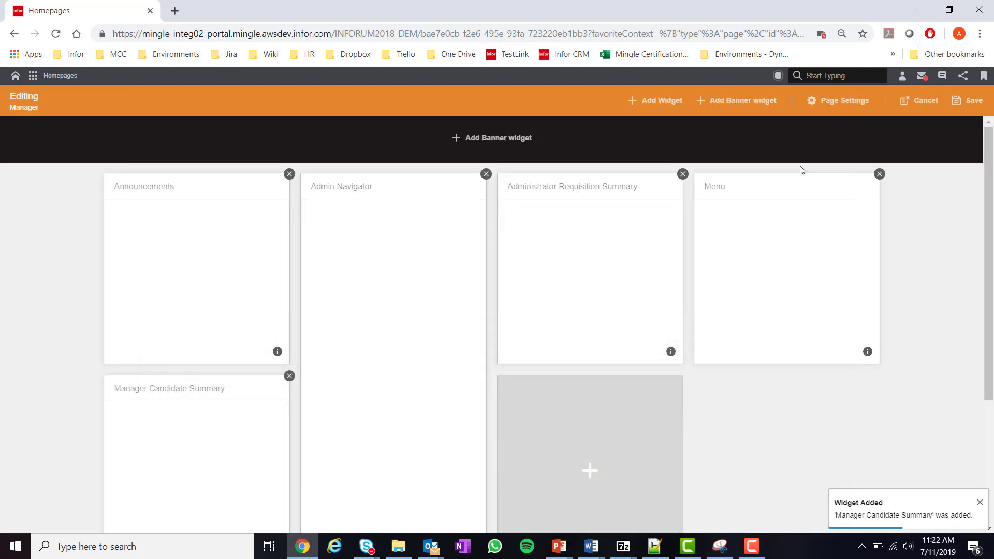
- Save the Manager page layout with its five widgets, leaving editing mode
click(775, 200)
scroll(775, 200, down, 2)
scroll(775, 200, up, 2)
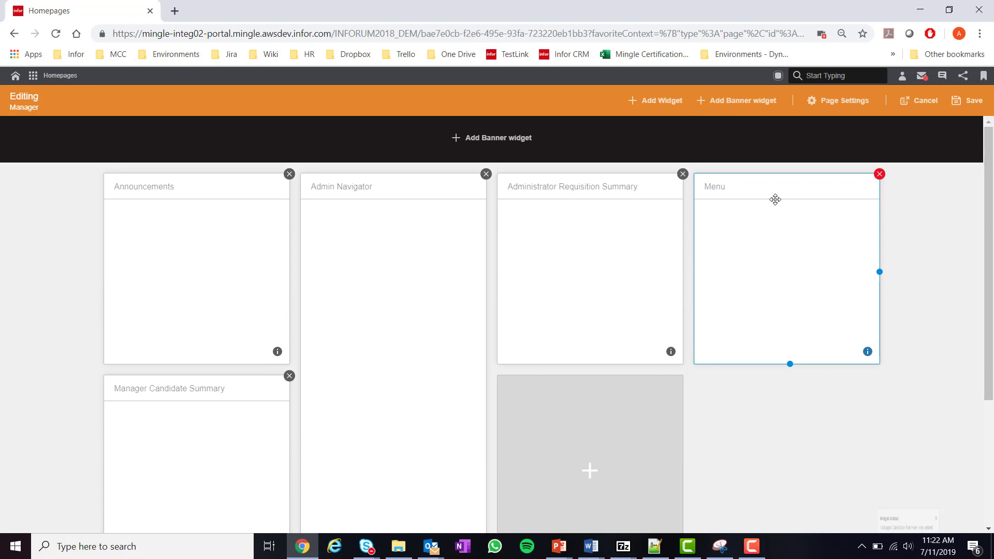
click(972, 103)
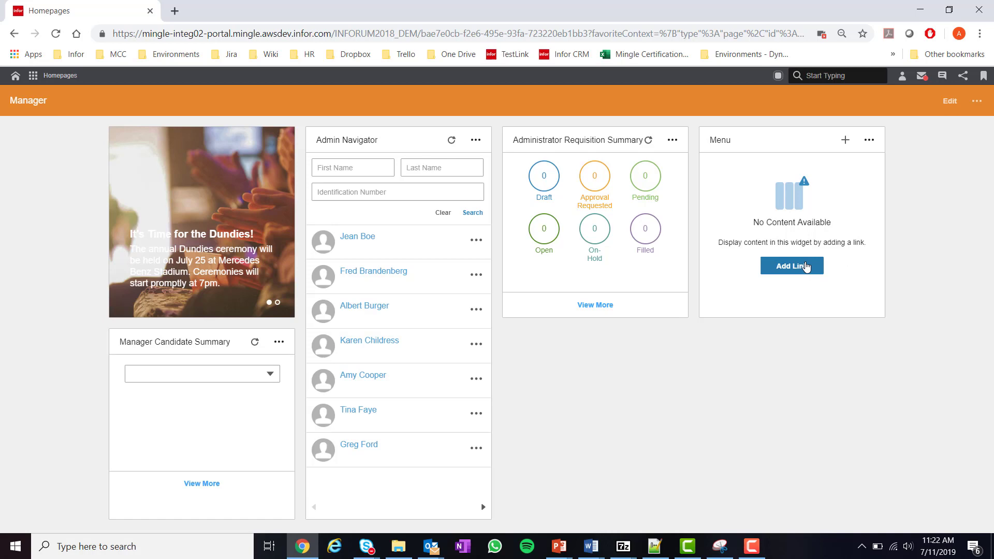
- Add a 'Google' link to the Menu widget pointing to the Google address
click(805, 266)
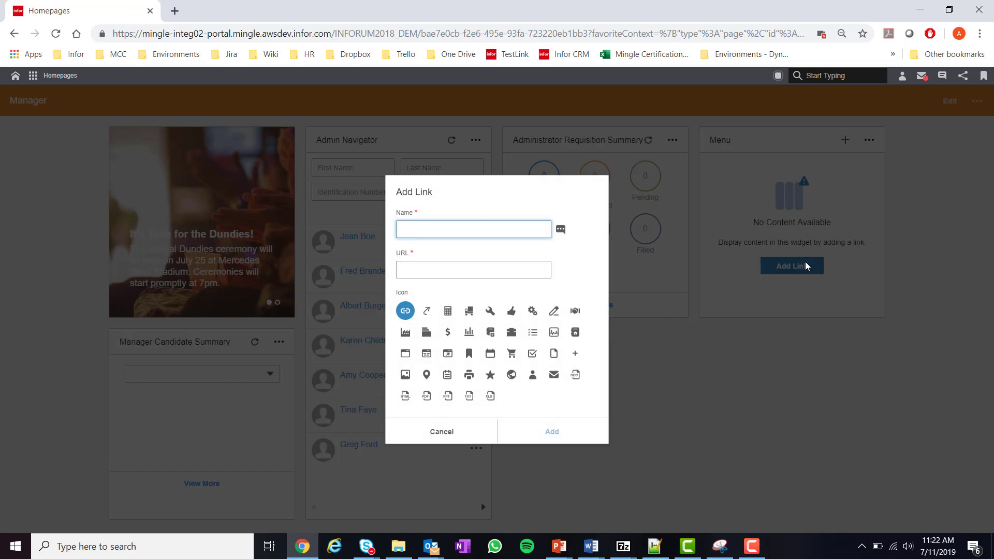
text(Google)
click(542, 270)
click(510, 297)
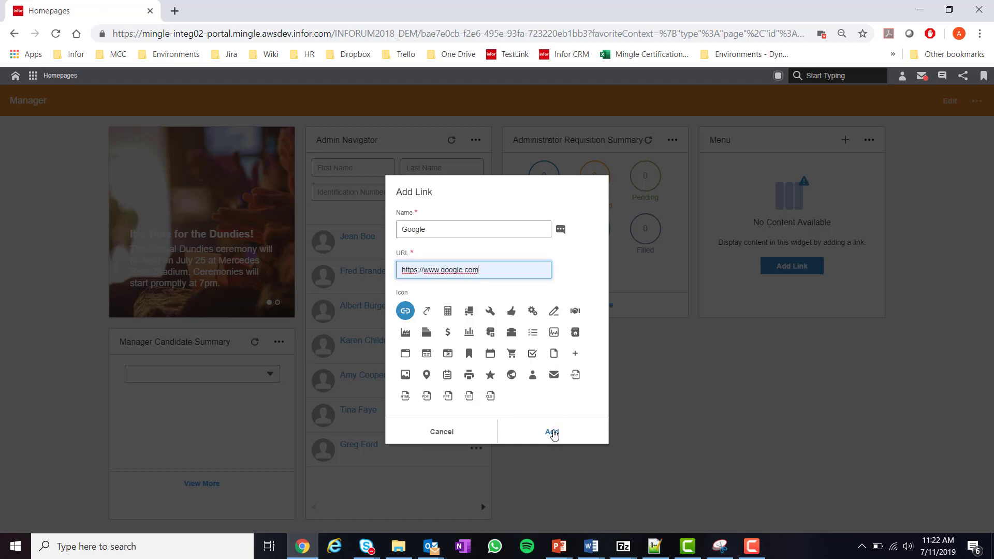
click(554, 433)
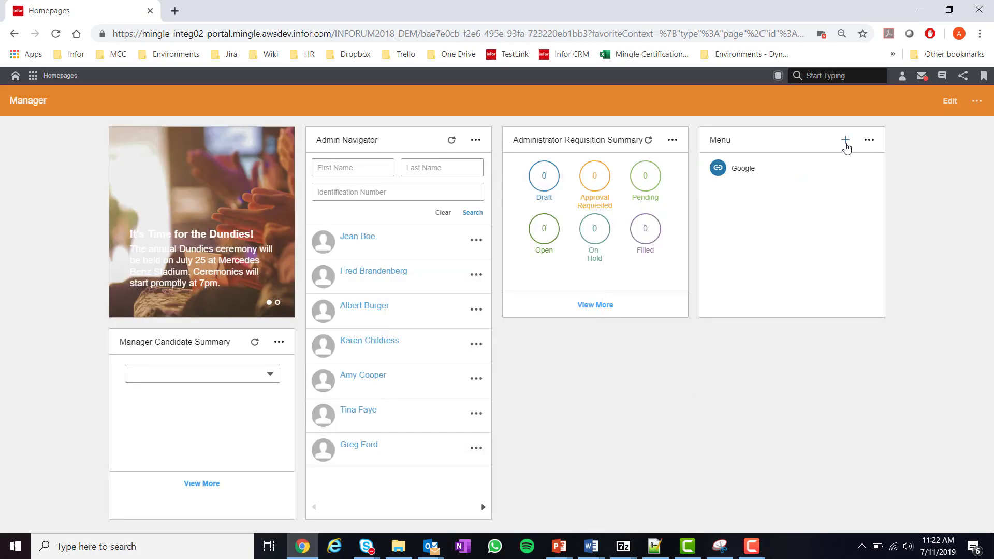
click(845, 142)
text(Infor)
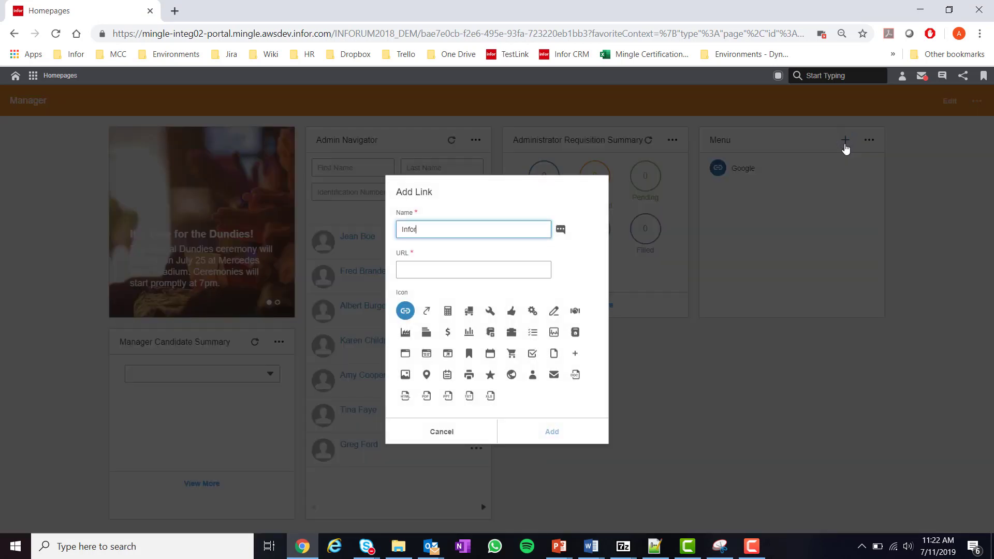
key(Tab)
key(Tab)
text(htt)
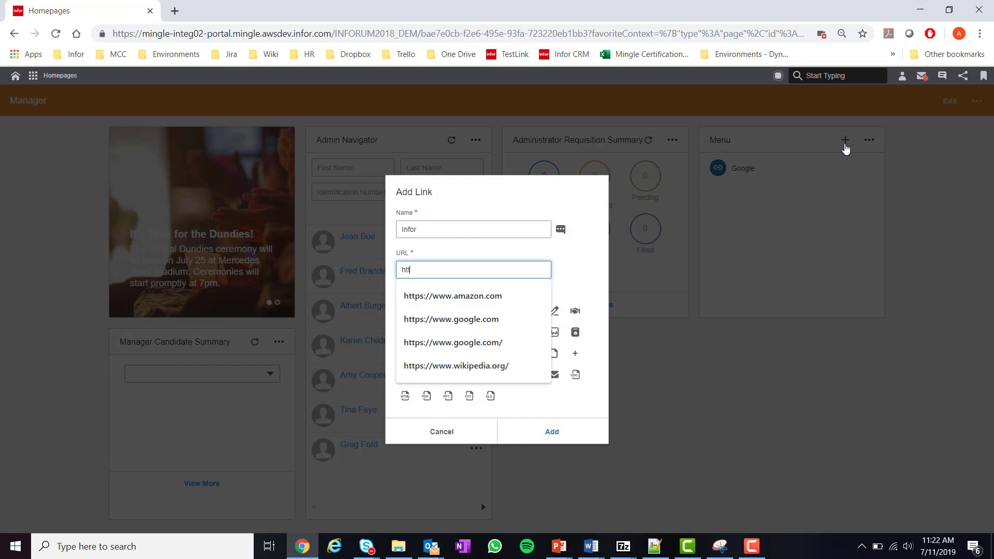
text(ps://www.infor.com)
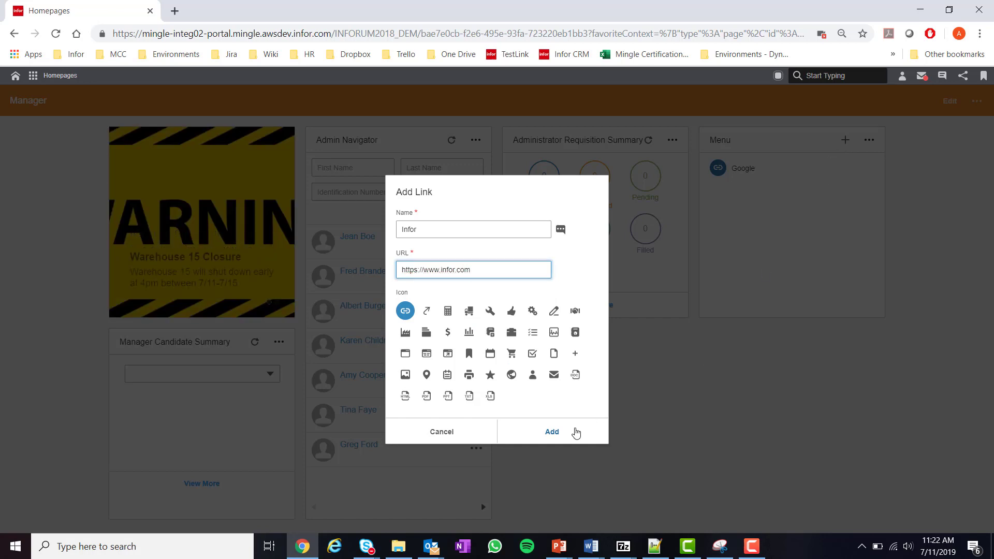
click(575, 432)
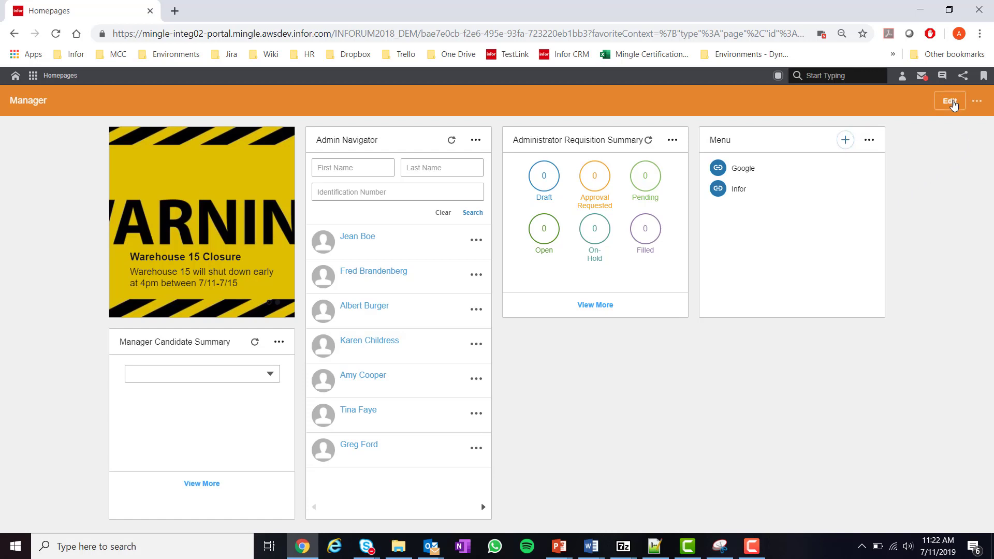
- Reopen editing and add IDM Documents and Active Devices in IoT Portal to the page banner
click(950, 101)
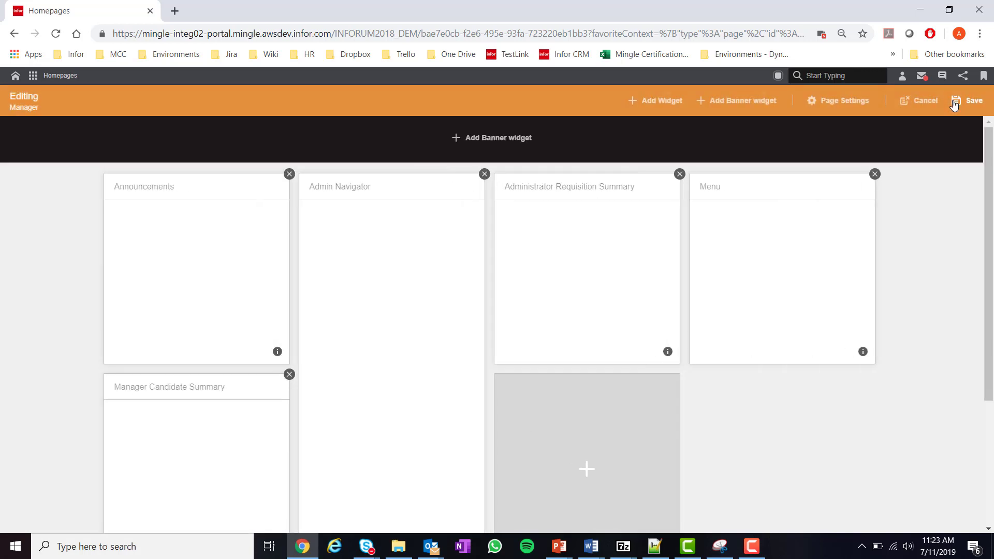
click(506, 137)
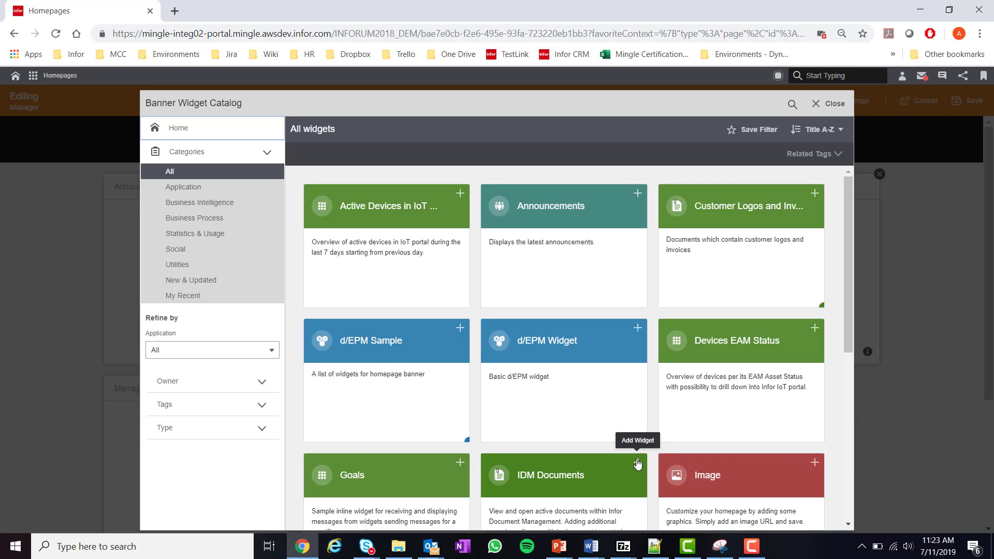
click(637, 463)
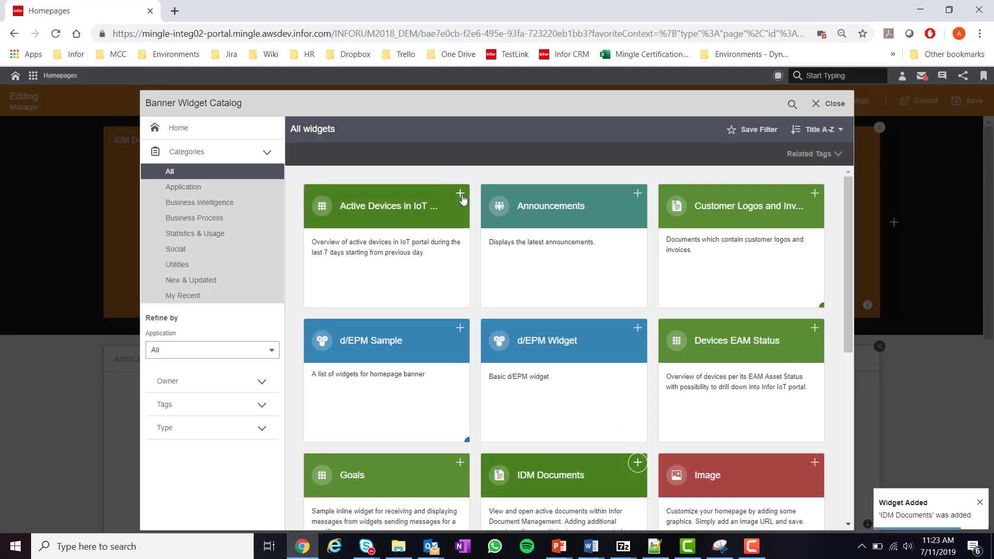
click(460, 194)
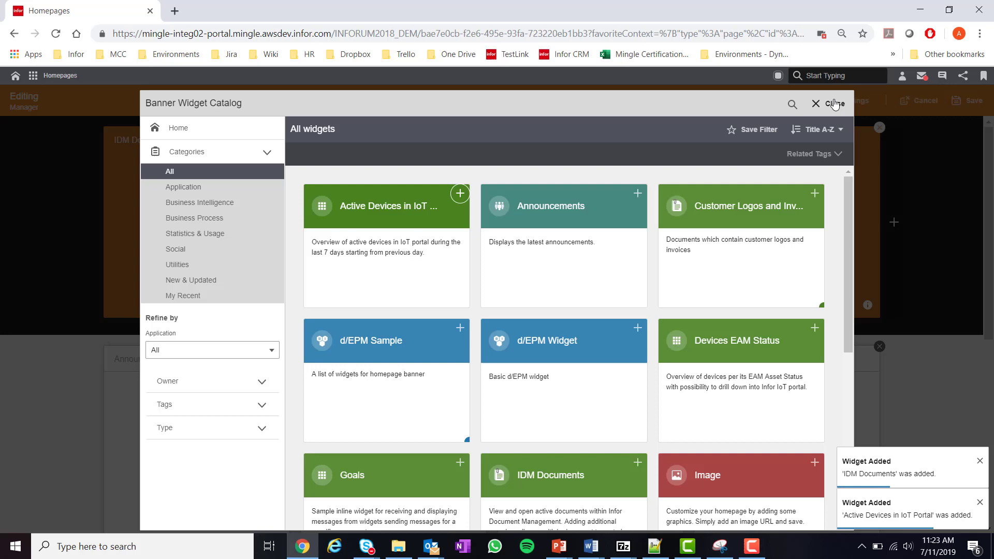
click(834, 104)
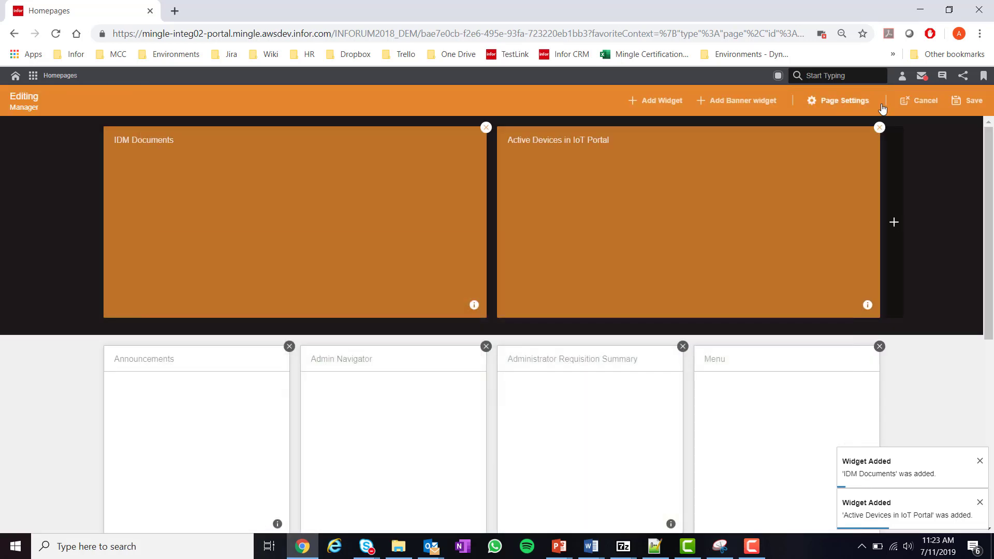
- Save the page, then give IDM Documents a new 'invoices' view of Customer Invoice documents
click(970, 103)
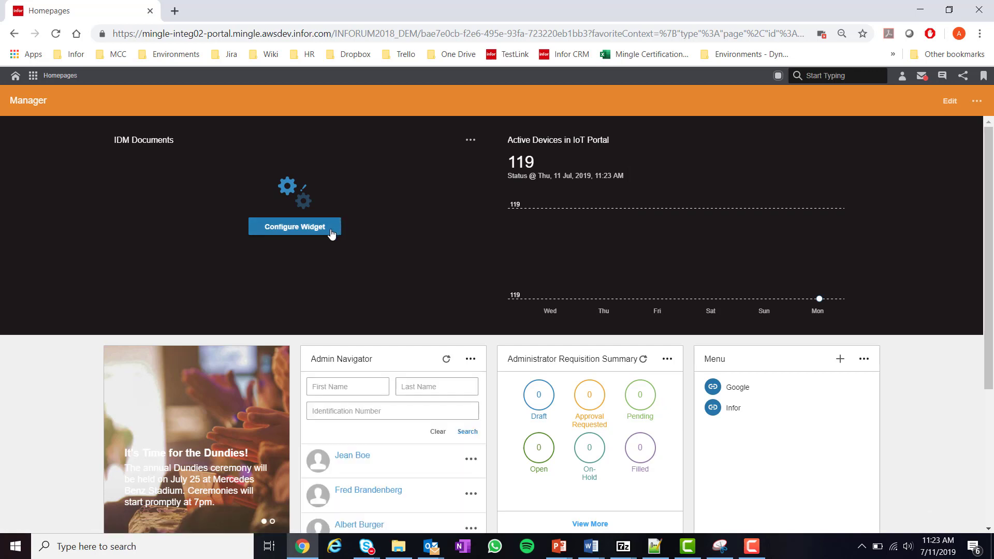
click(332, 234)
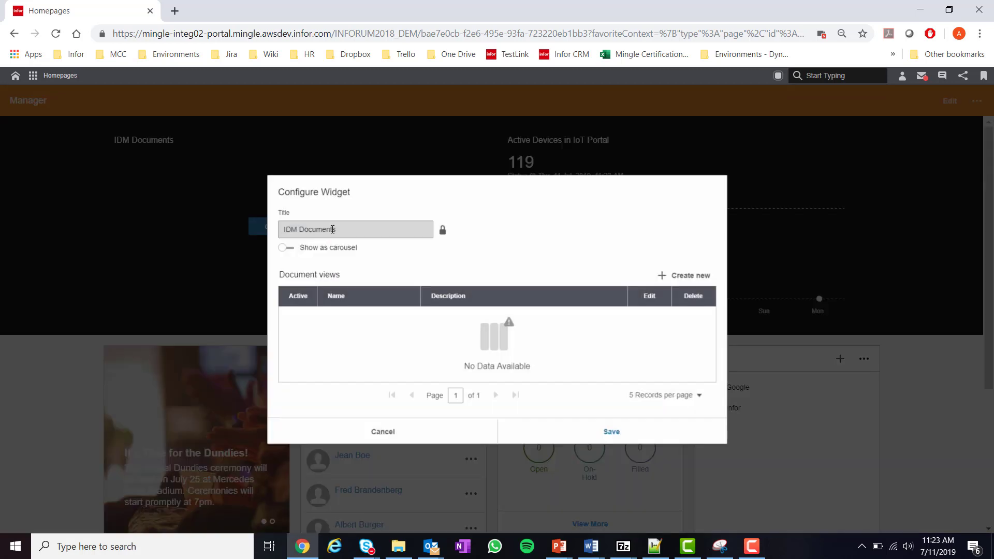
click(684, 280)
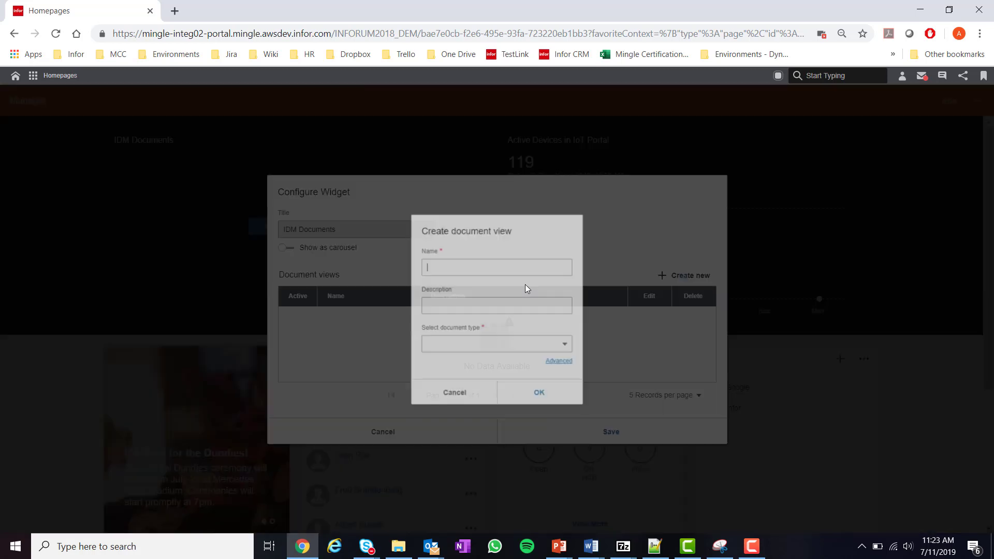
text(invo)
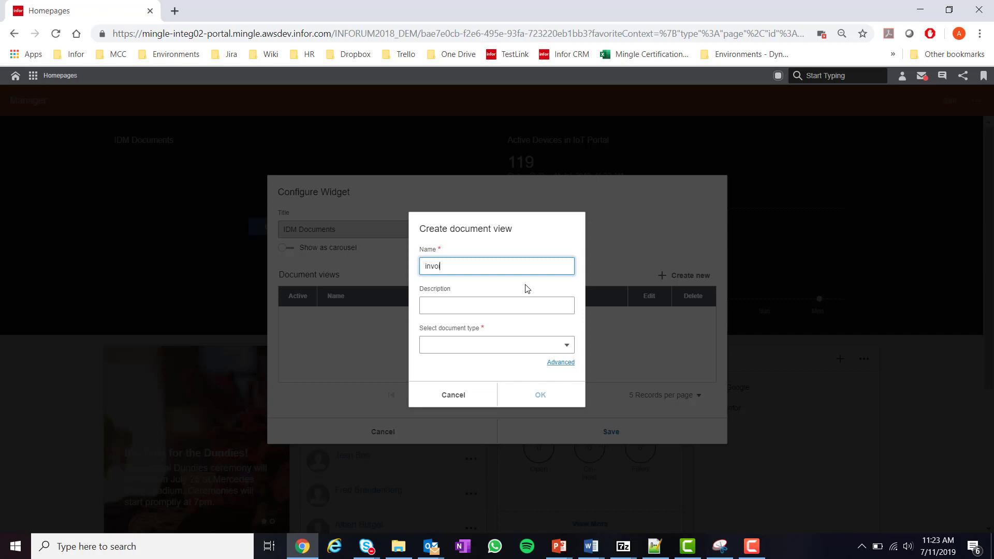
text(ices)
click(530, 346)
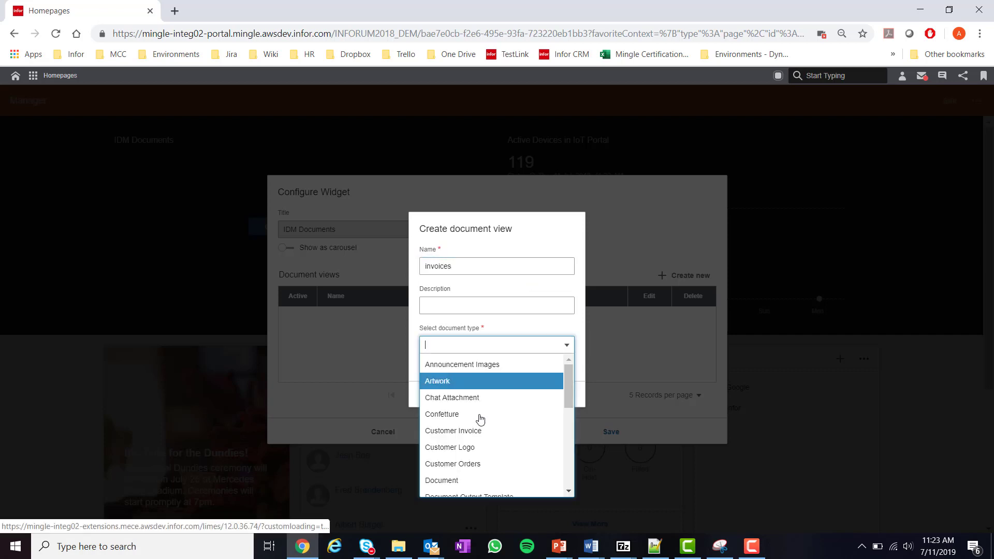
click(481, 431)
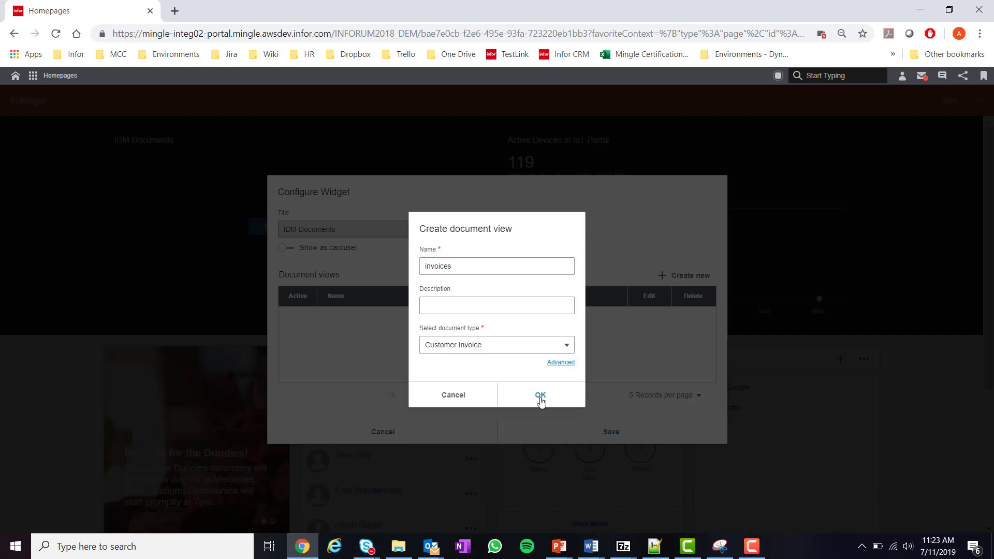
click(539, 395)
click(611, 407)
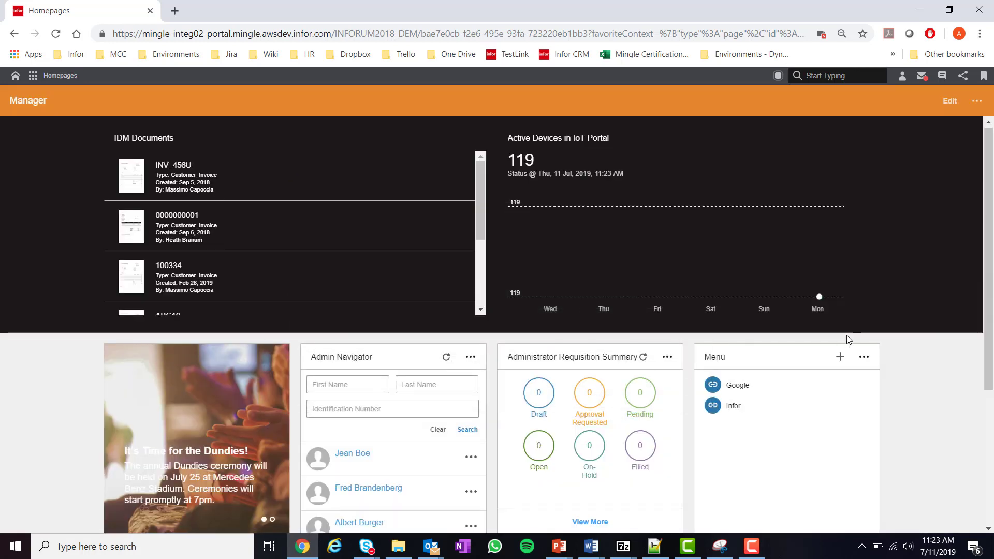
scroll(848, 337, down, 4)
scroll(849, 341, up, 4)
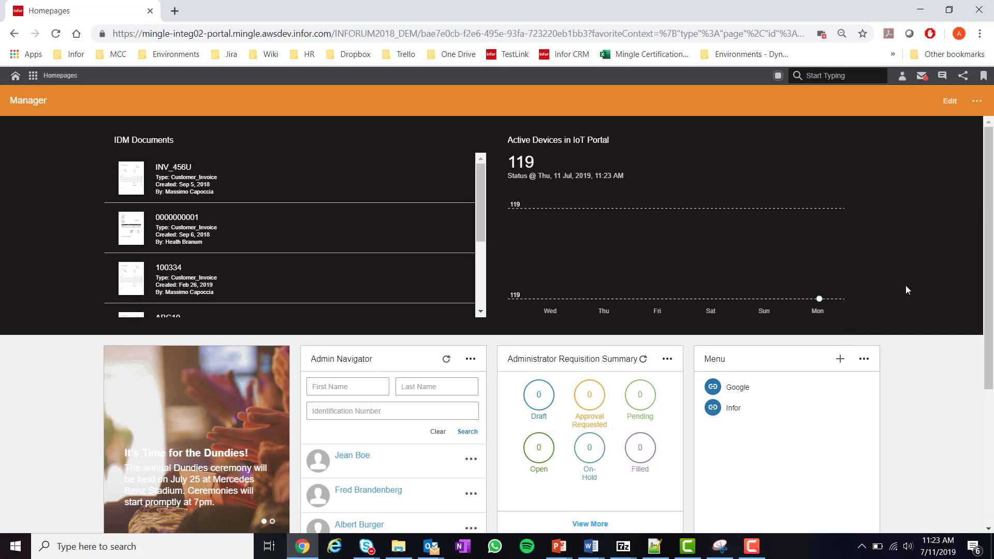
- Add the Executive Dashboard page through the Page Catalog in the page options menu
click(977, 101)
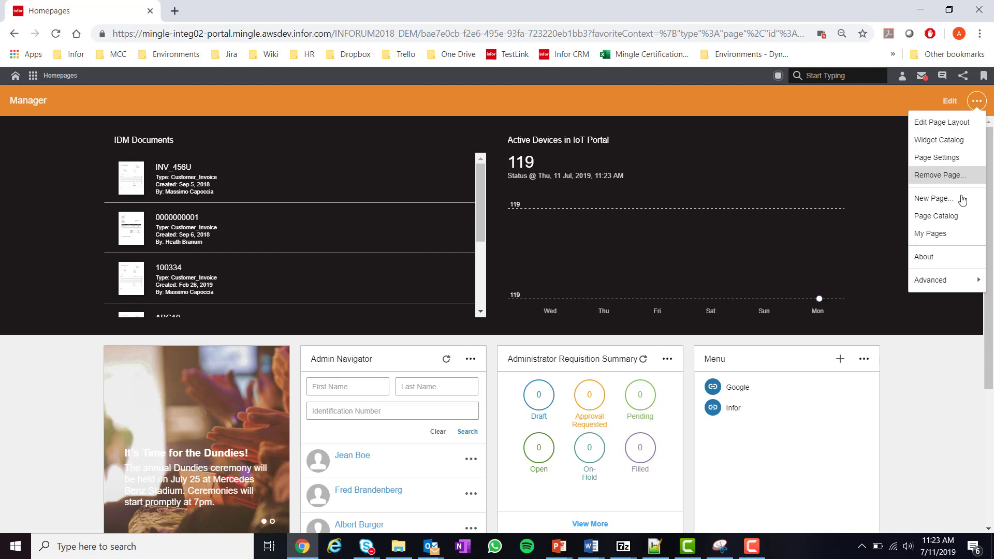
click(957, 217)
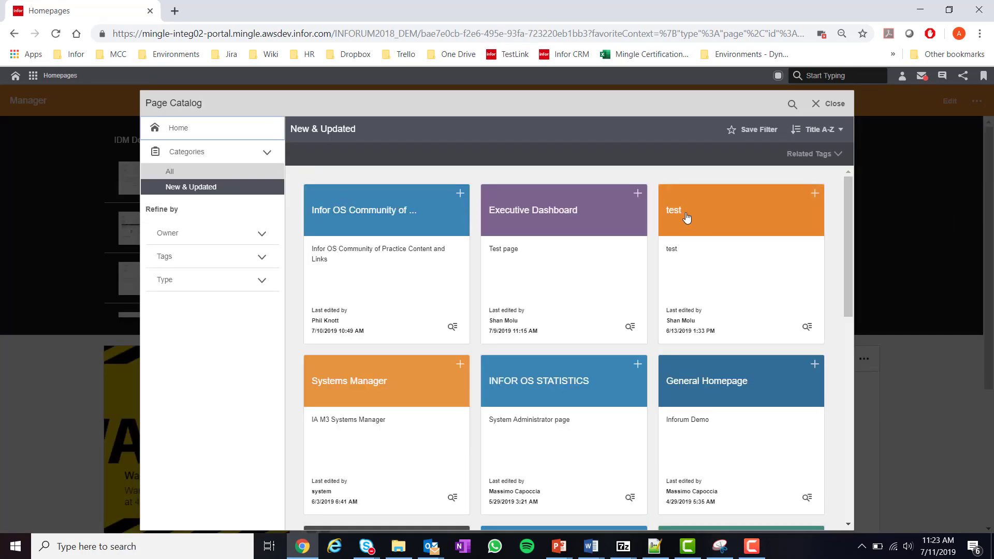
click(638, 195)
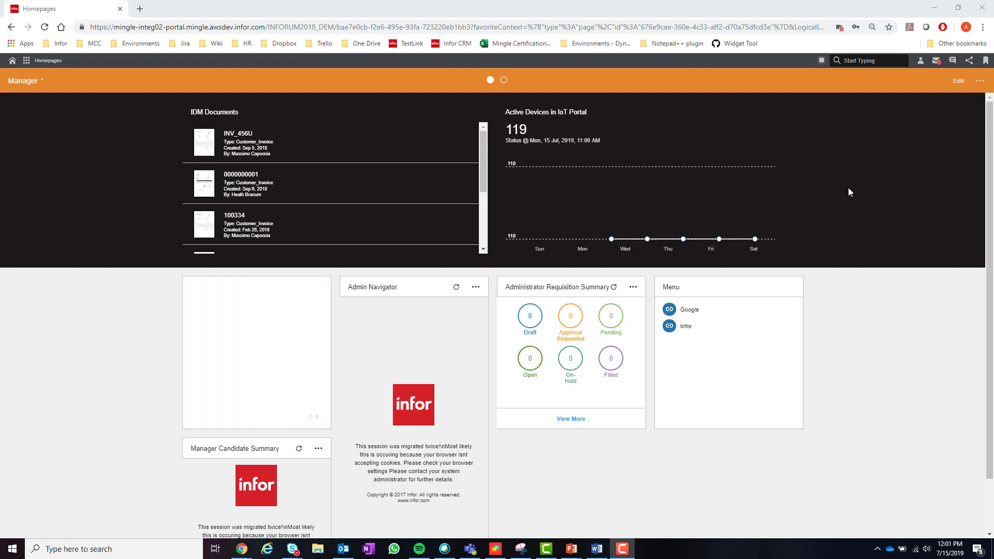
- Switch the Manager page to editing and browse the full Widget Catalog from the + placeholder
click(958, 81)
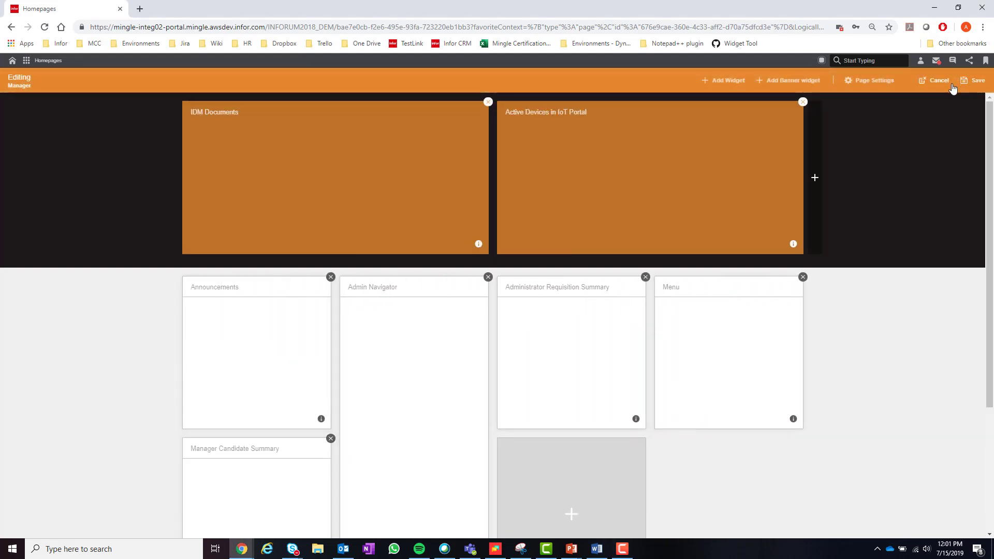
click(582, 473)
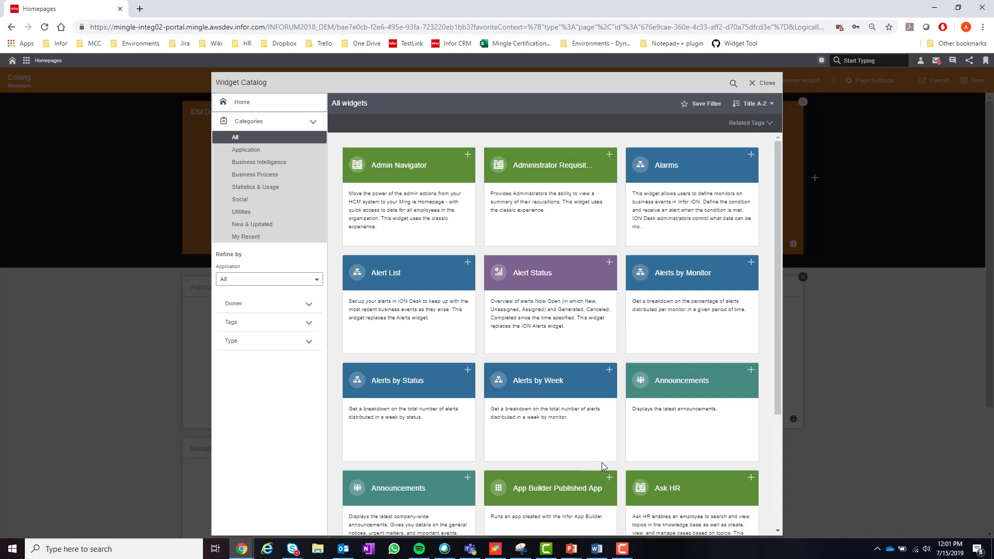
scroll(520, 177, down, 3)
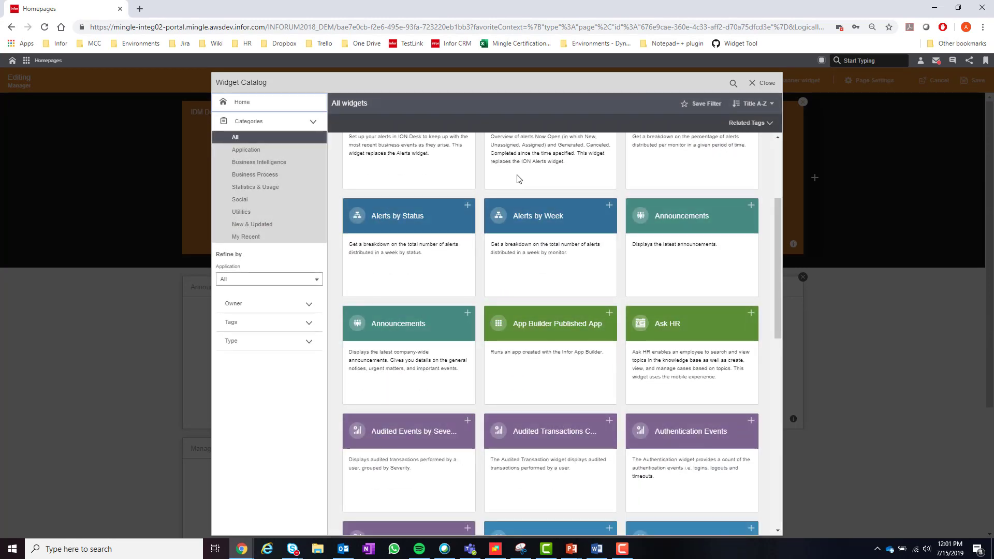
scroll(517, 192, down, 10)
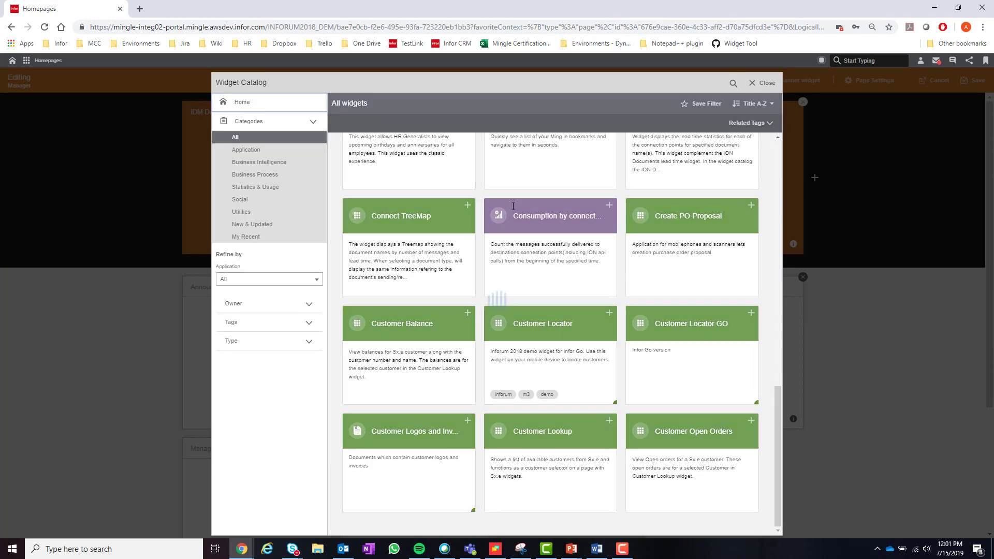
scroll(513, 207, up, 5)
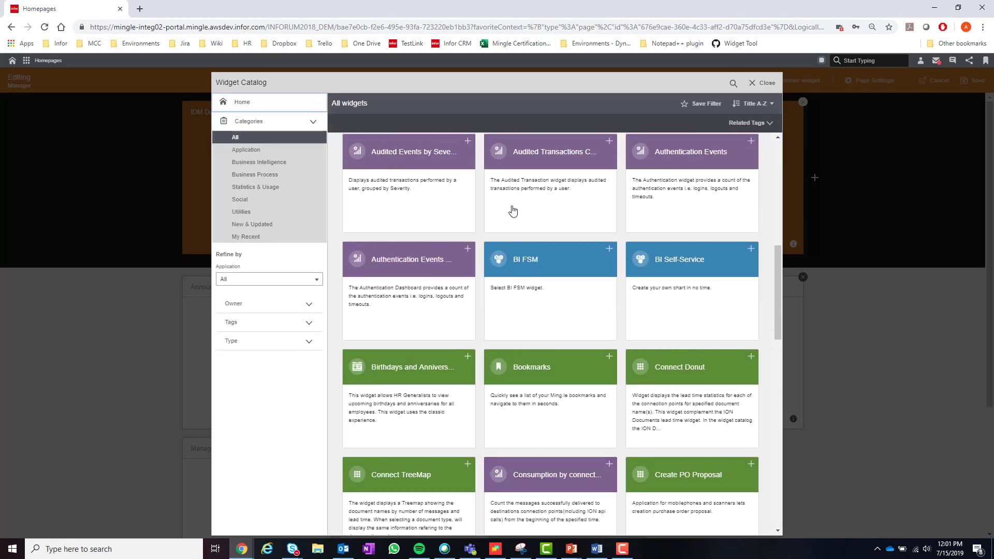
scroll(513, 211, up, 8)
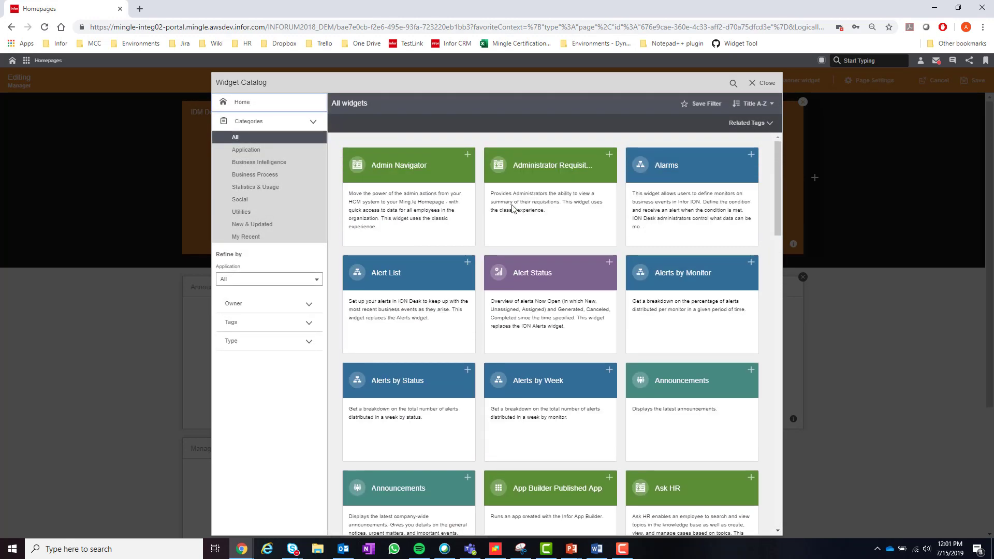
click(731, 82)
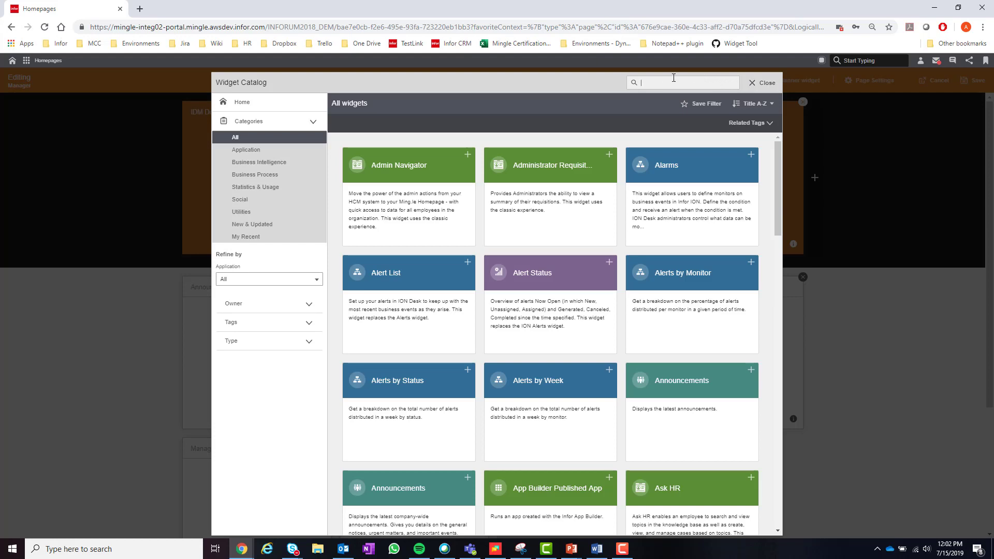
click(611, 79)
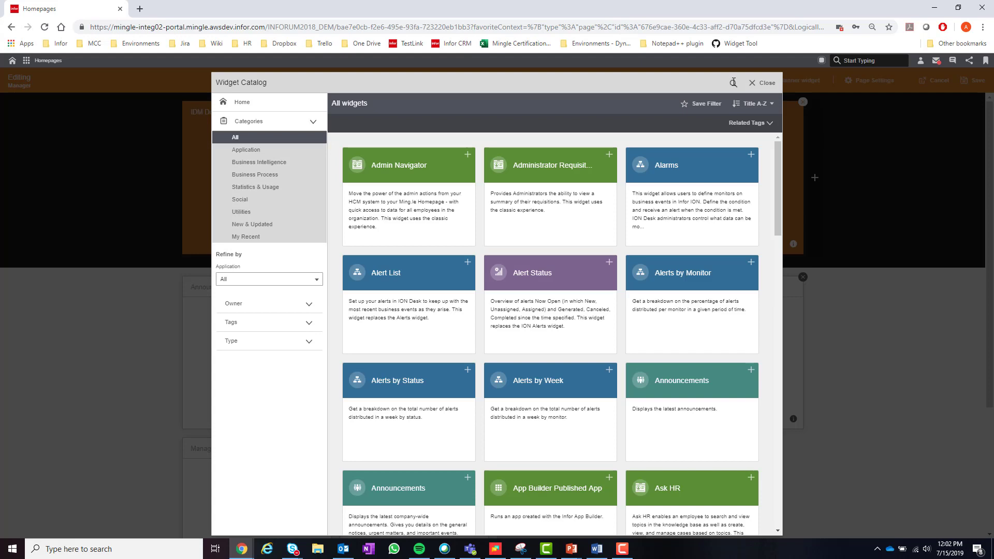
click(733, 83)
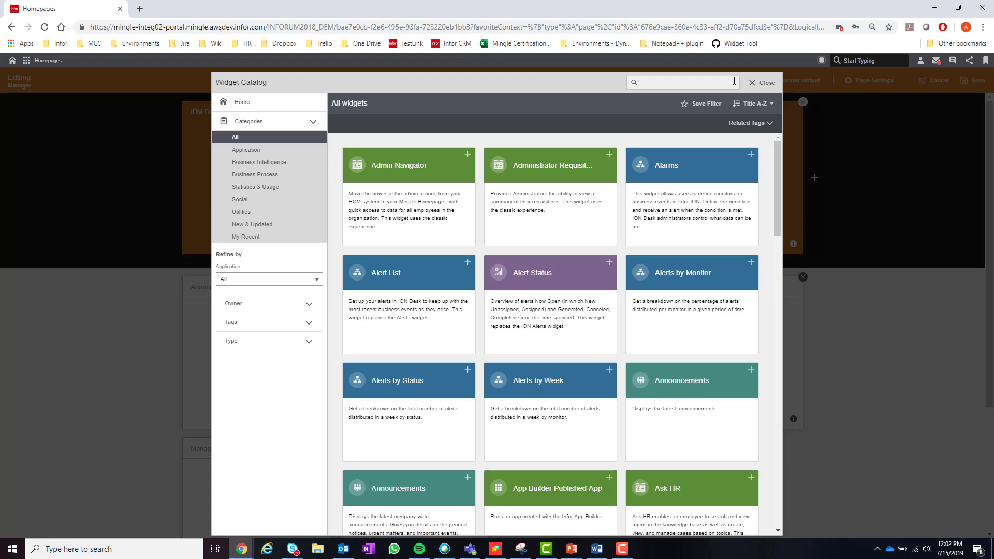
key(Return)
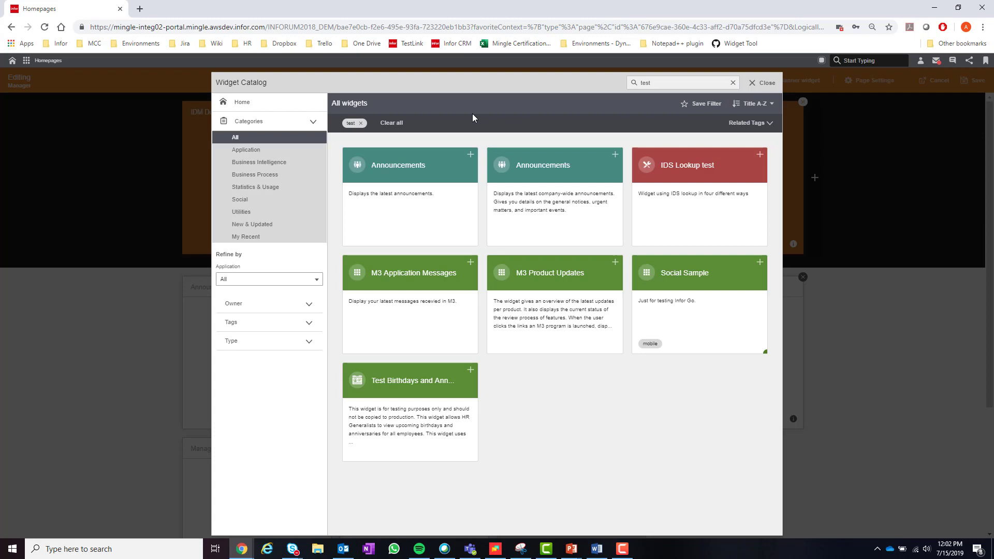
click(360, 123)
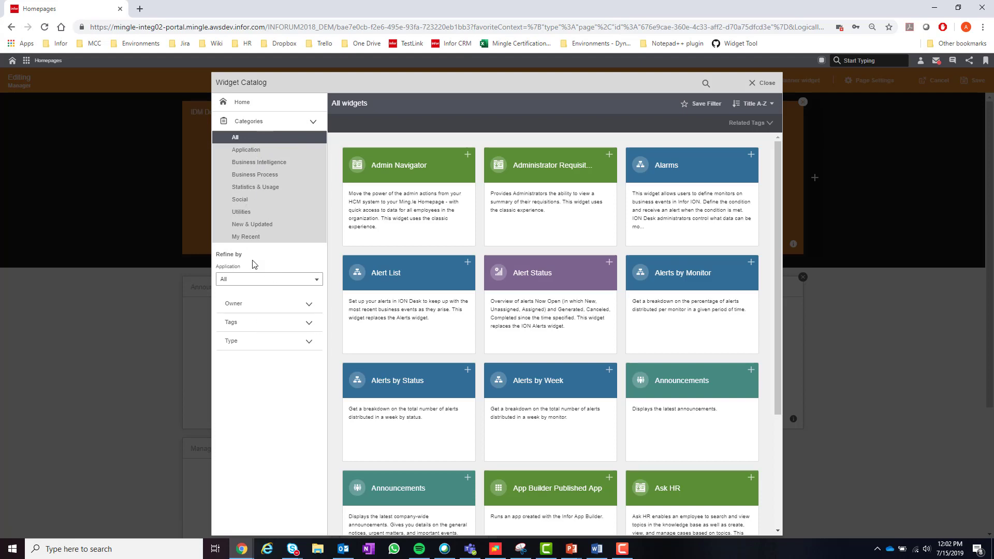
- Filter the Widget Catalog to Application category widgets from Infor Global HR
click(252, 151)
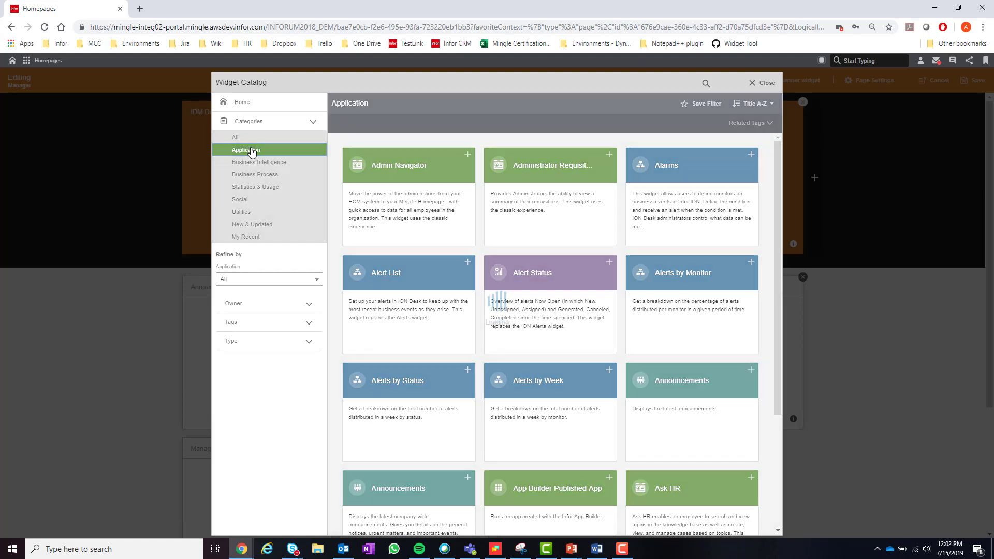
click(318, 278)
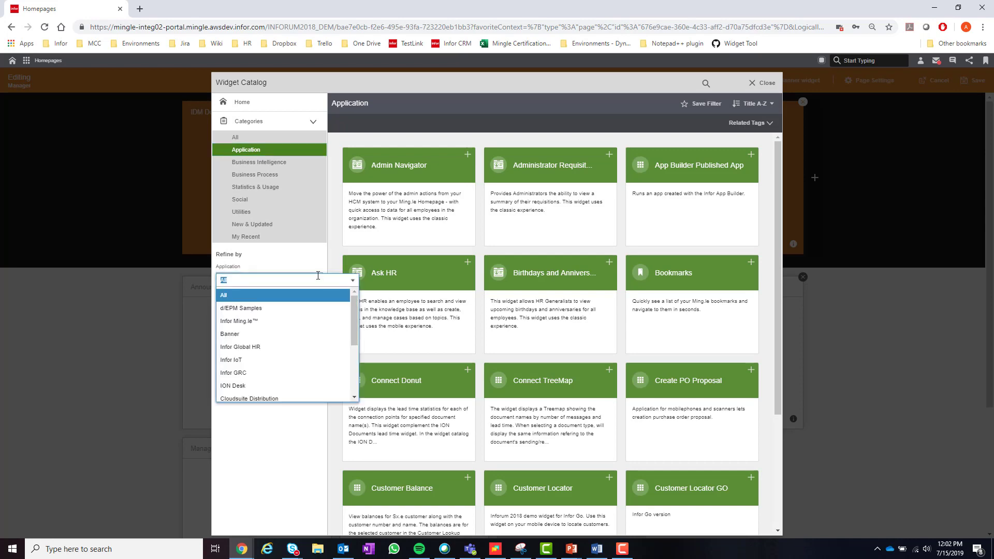
click(267, 348)
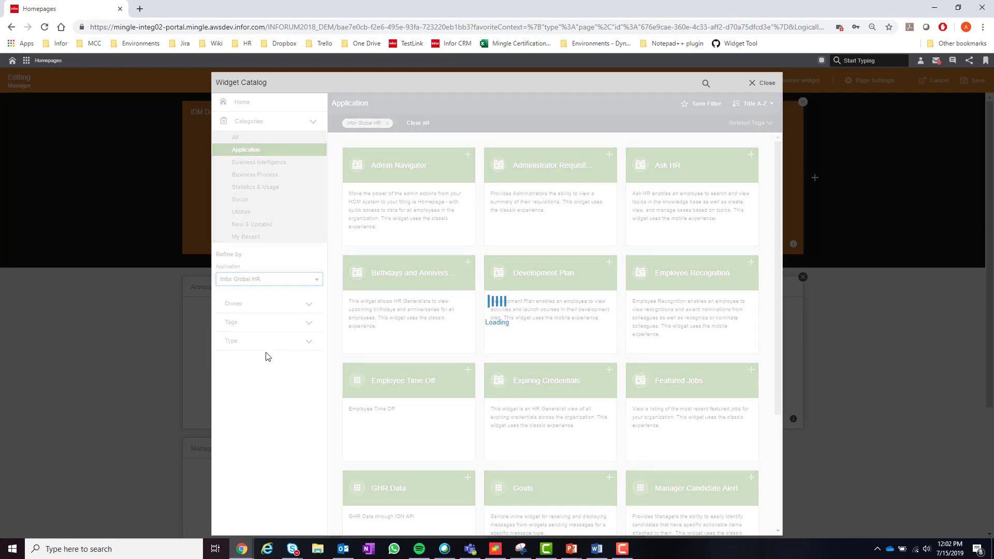
- Expand the Owner and Tags filters, search tags for 'test', then expand the Type filter
click(302, 308)
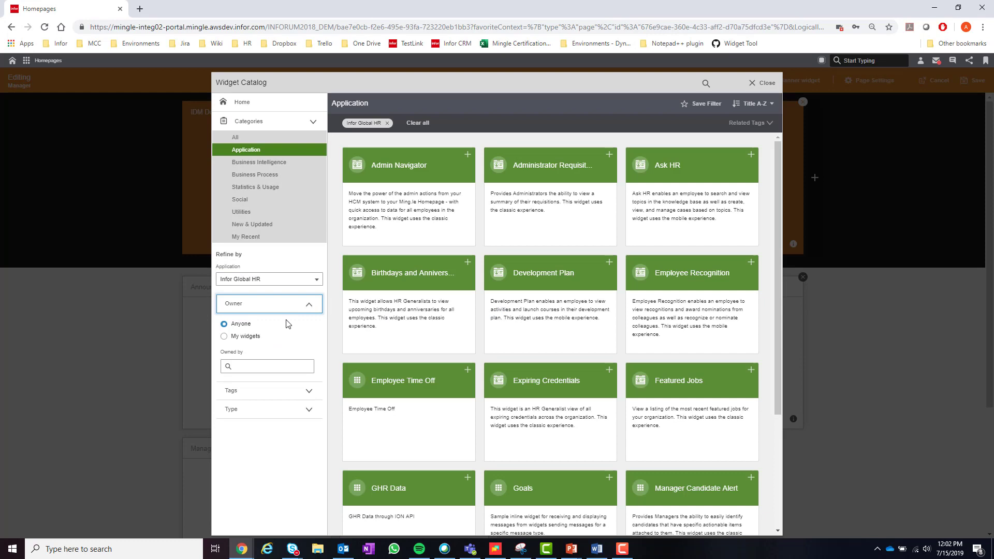
click(299, 398)
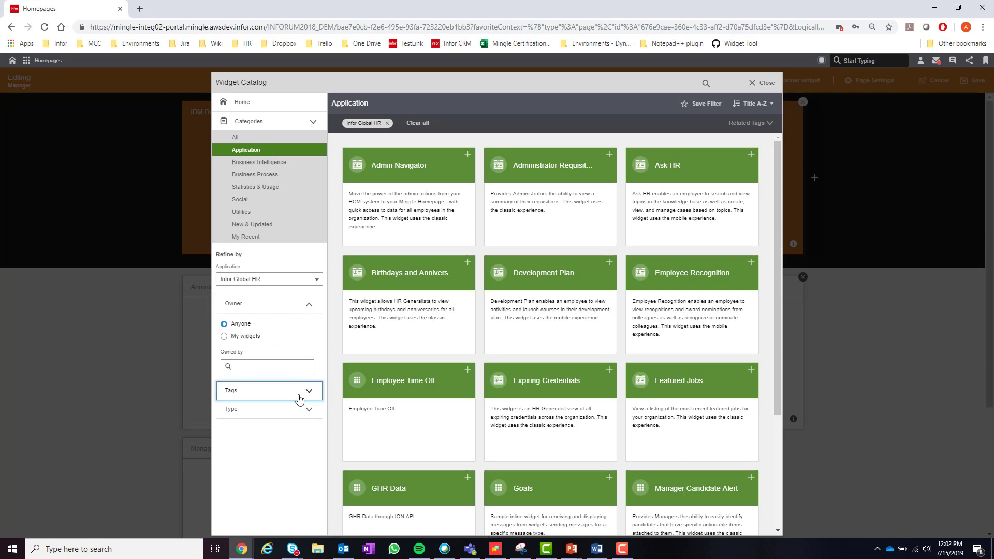
click(273, 343)
text(tes)
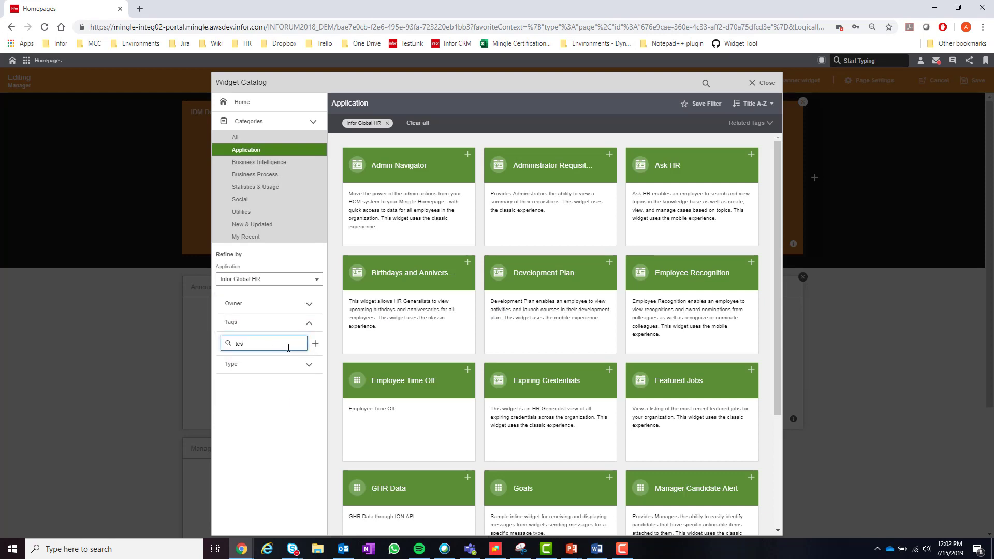
text(t)
click(308, 367)
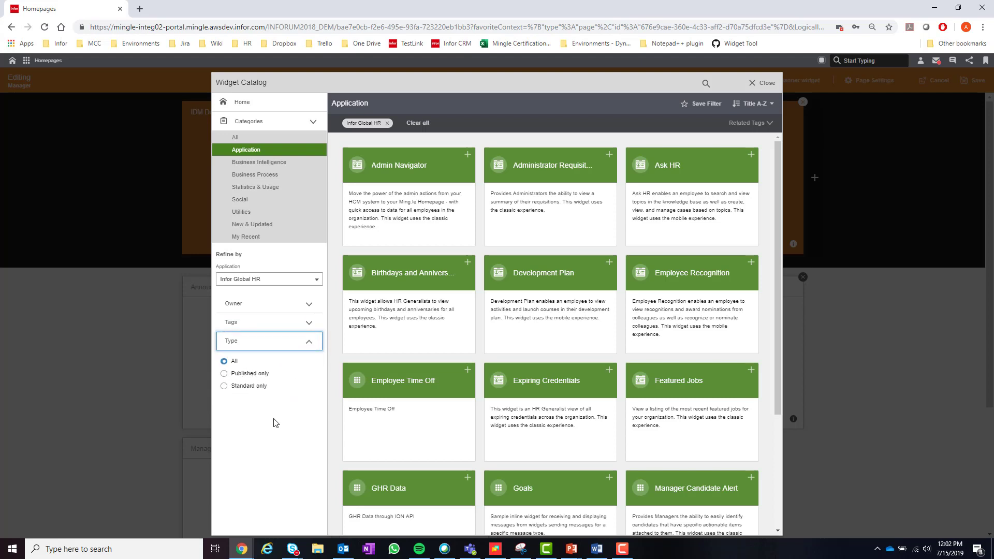
- Save the catalog filter as 'test 2', preview Ask HR's screenshot, then close the catalog and cancel editing
click(712, 107)
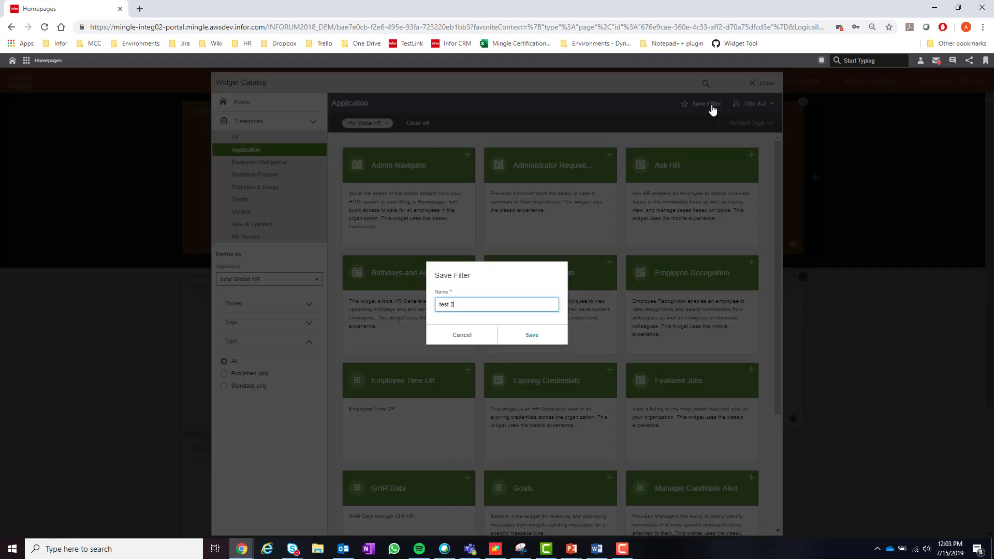
click(531, 335)
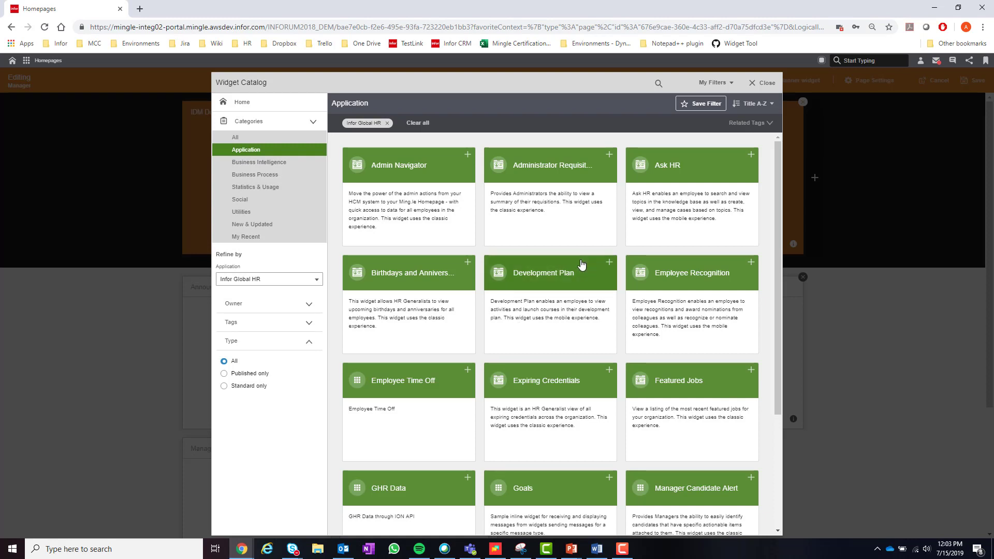
click(673, 171)
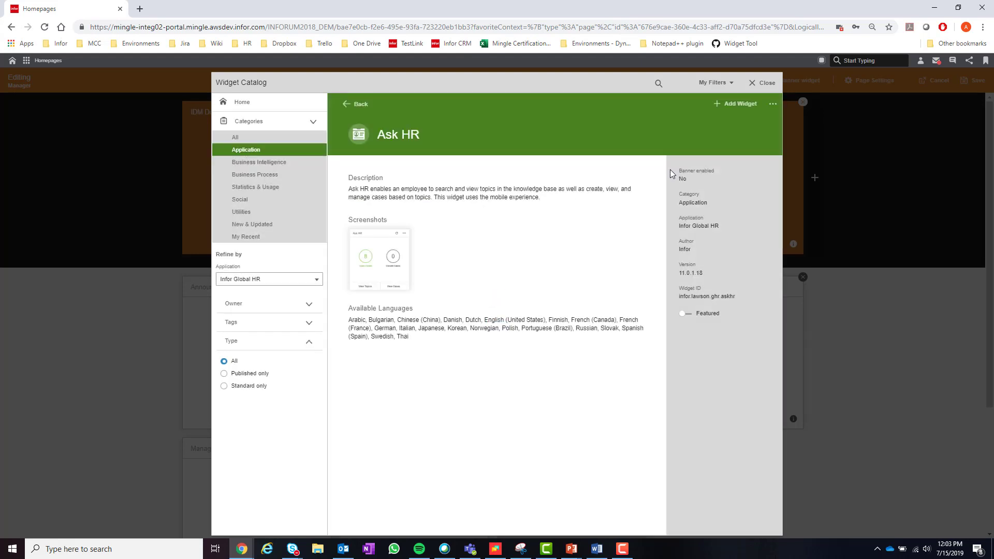
click(373, 260)
click(744, 121)
click(765, 84)
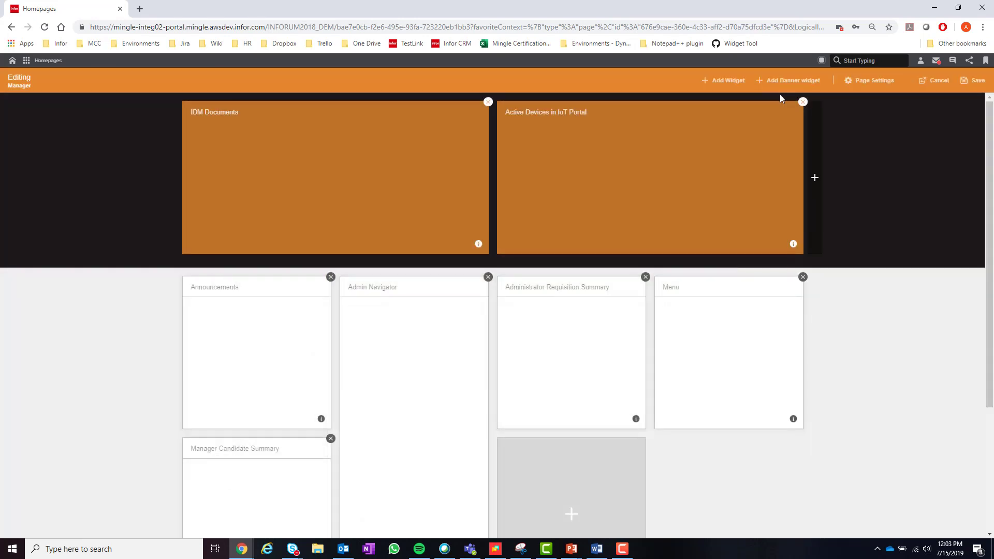
click(936, 83)
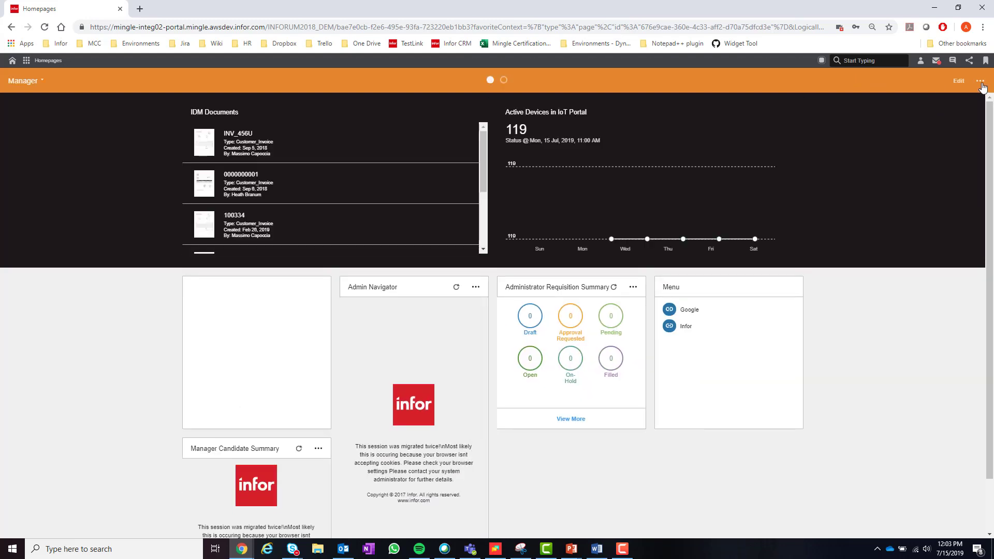
click(980, 82)
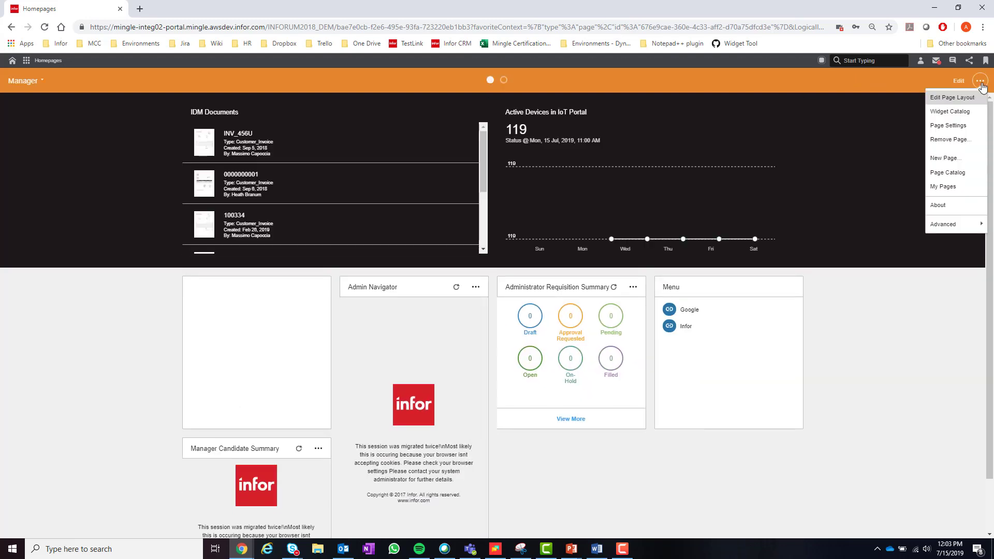
click(958, 173)
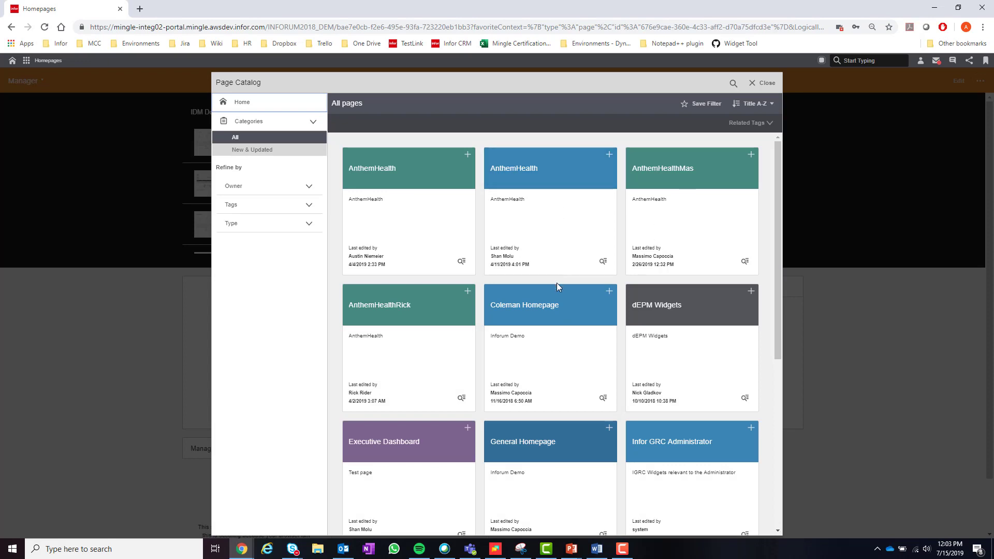
scroll(557, 296, down, 1)
scroll(557, 300, down, 5)
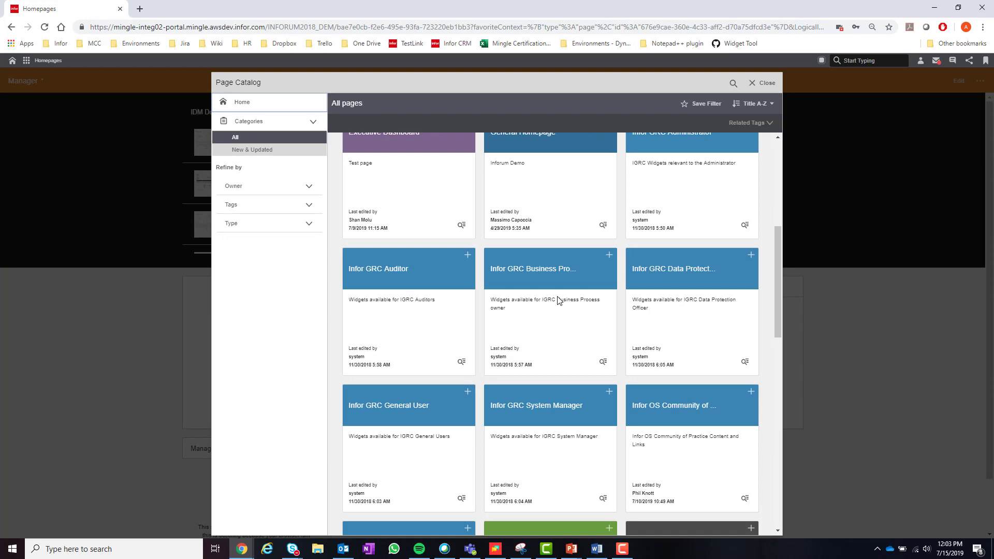
scroll(558, 300, up, 7)
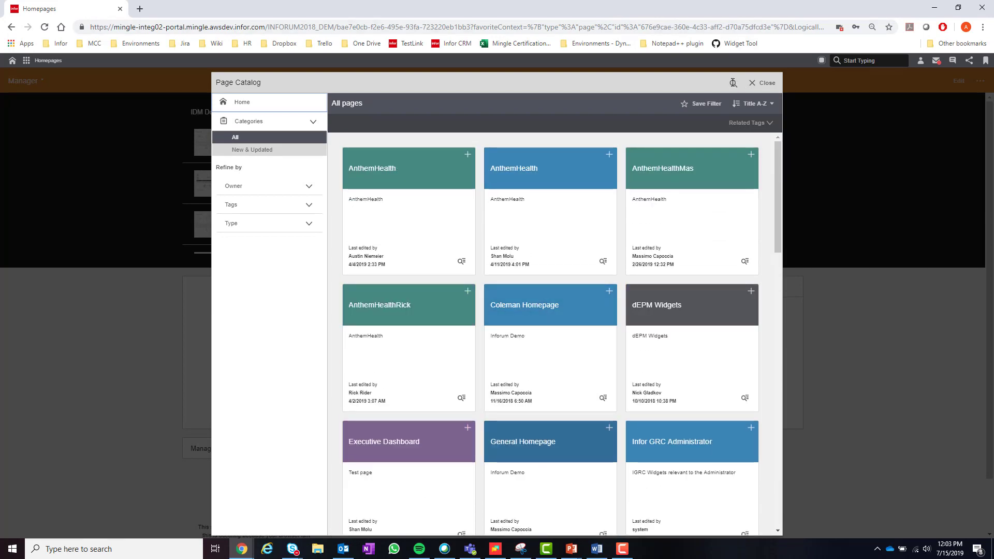
click(733, 82)
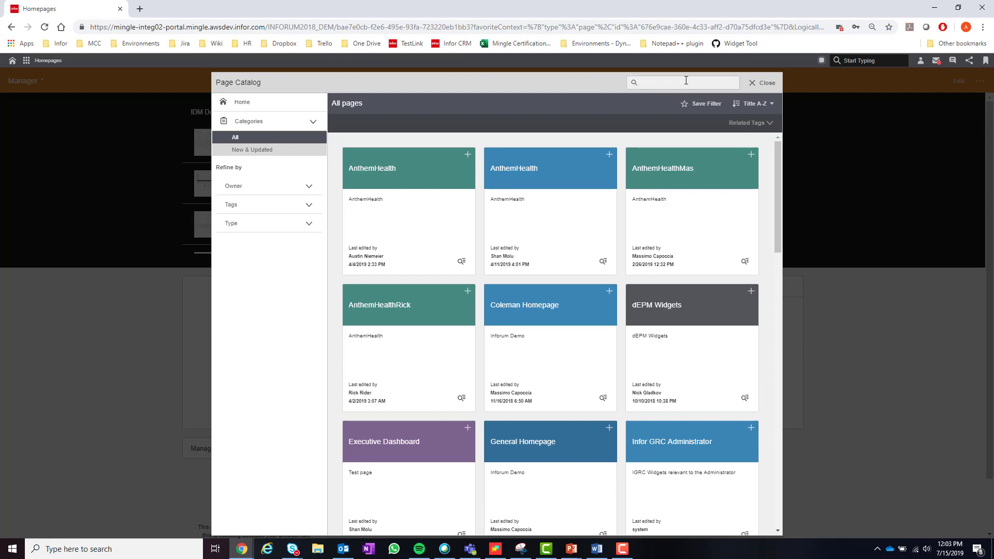
click(279, 150)
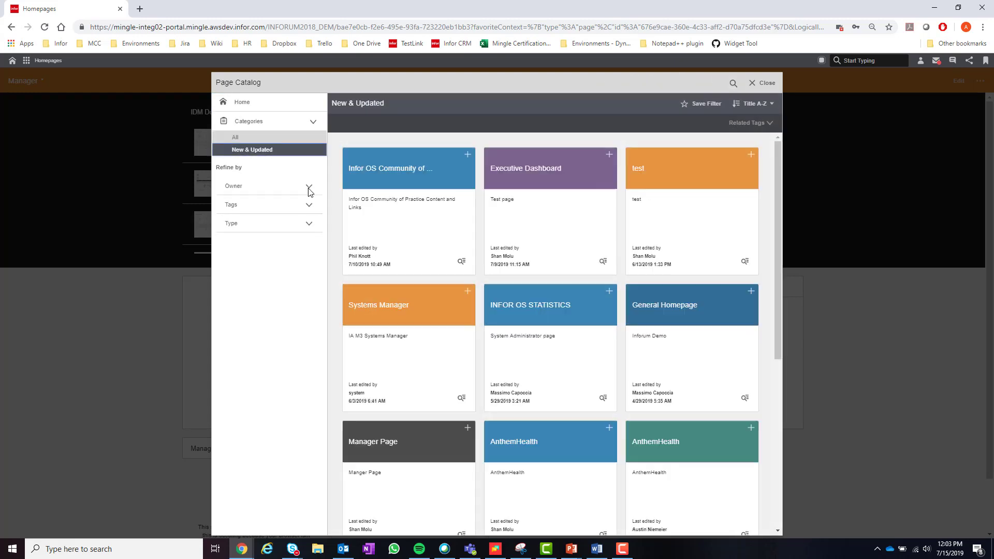
click(309, 192)
click(443, 176)
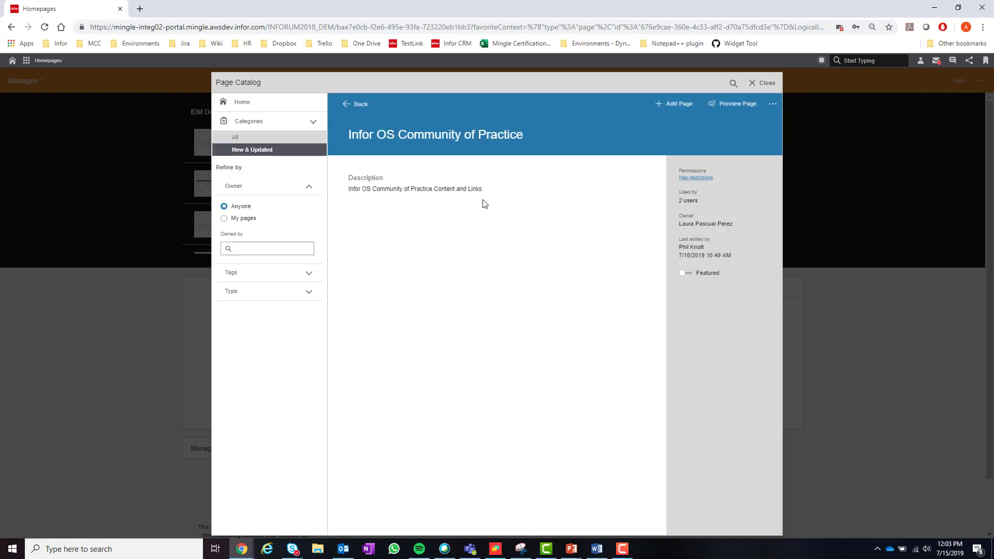
click(762, 83)
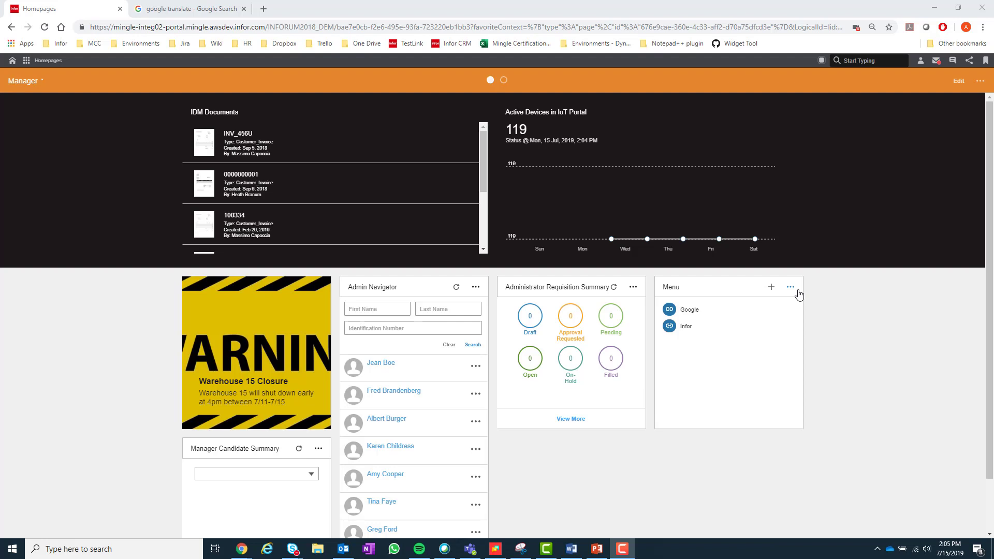
- Start publishing the Menu widget and copy its title Menu into the description
click(794, 293)
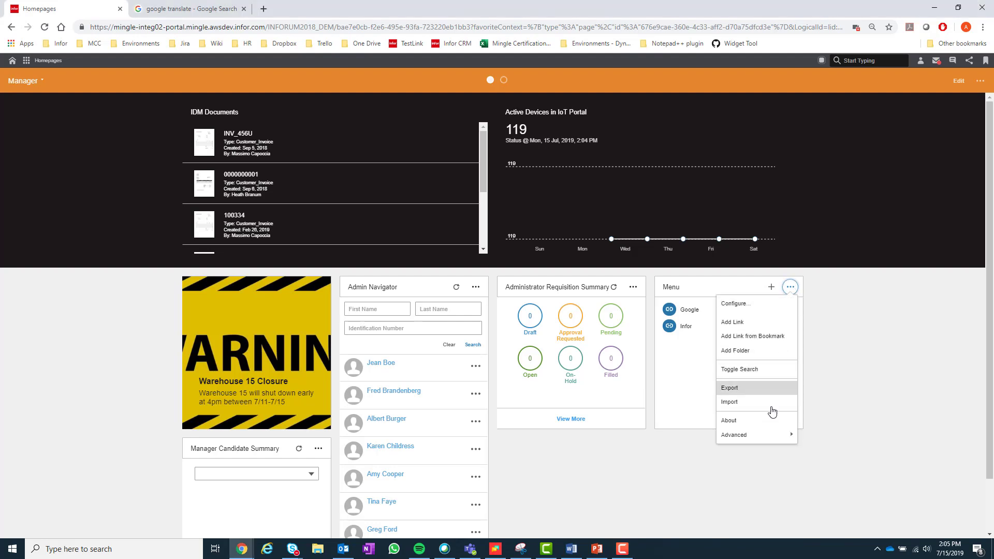
mouse_move(766, 438)
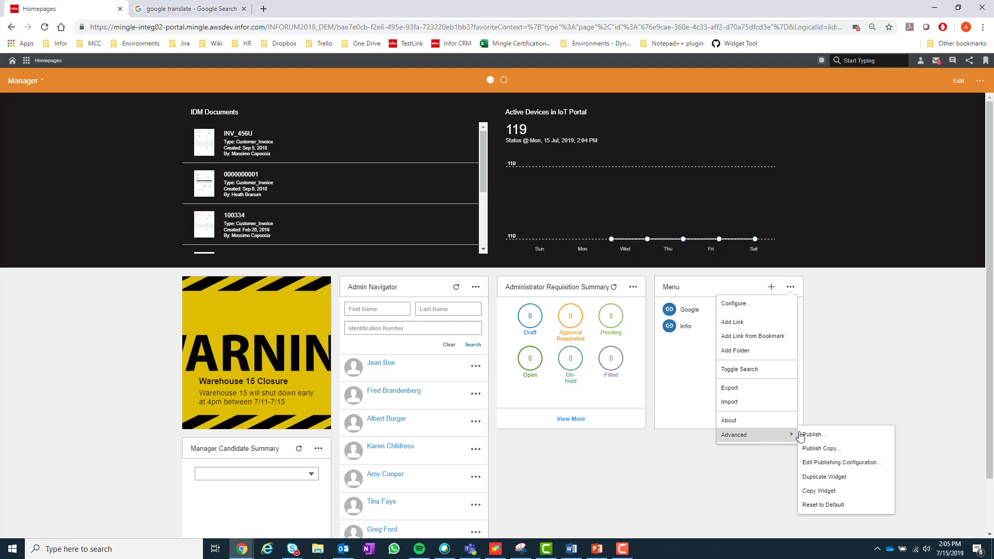
click(816, 436)
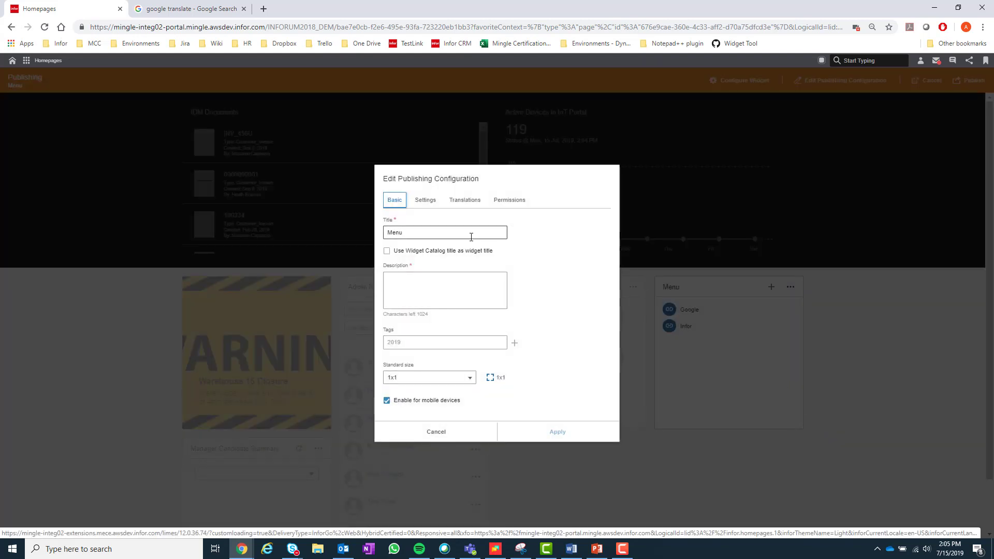
drag(450, 232, 356, 228)
key(ctrl+c)
click(412, 290)
key(ctrl+v)
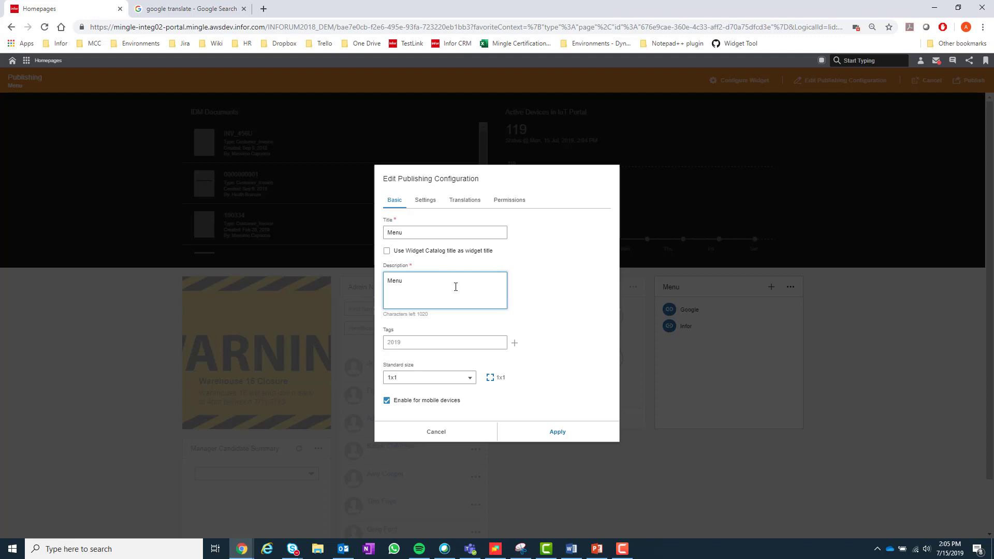
- Add the tag Test3 and set the standard size to 1x2
click(458, 342)
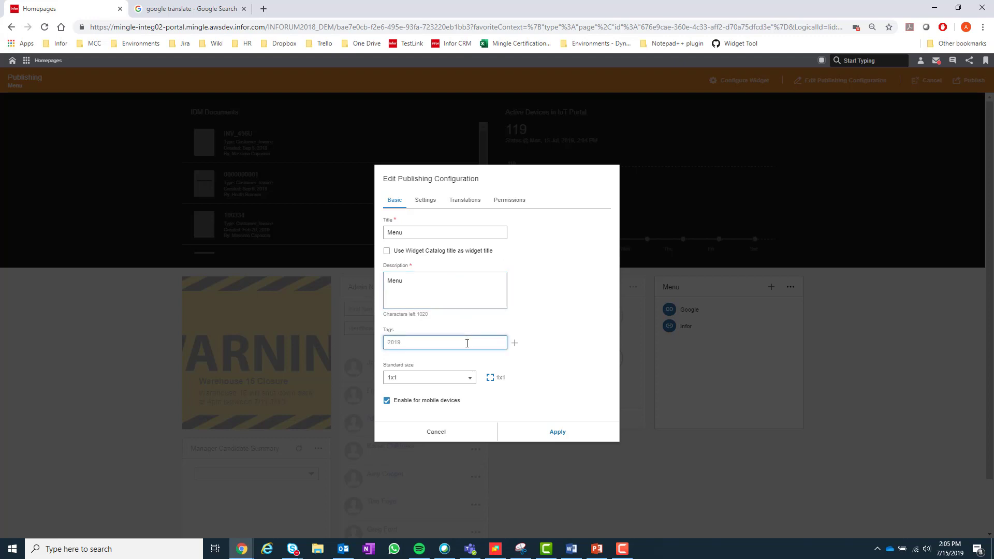
text(Test3)
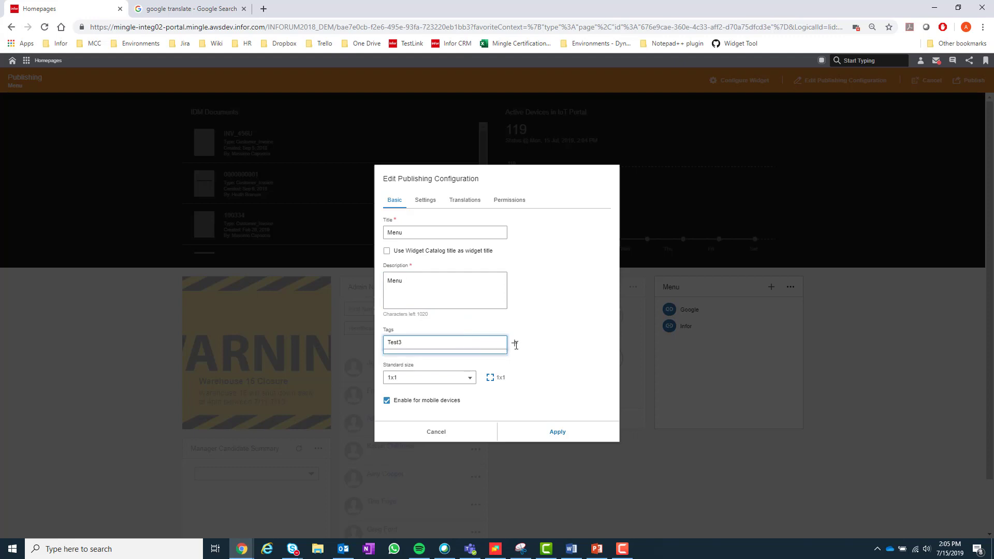
click(515, 344)
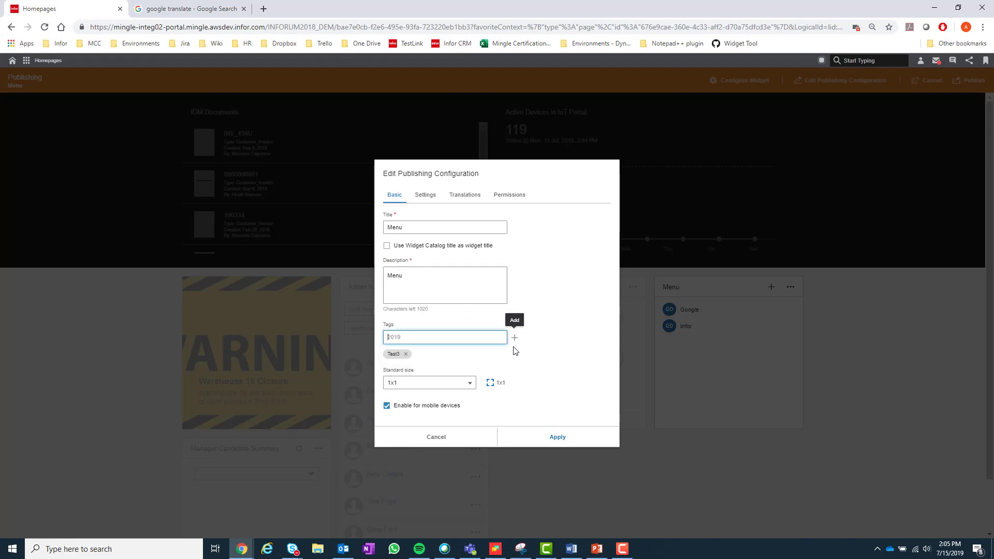
click(473, 392)
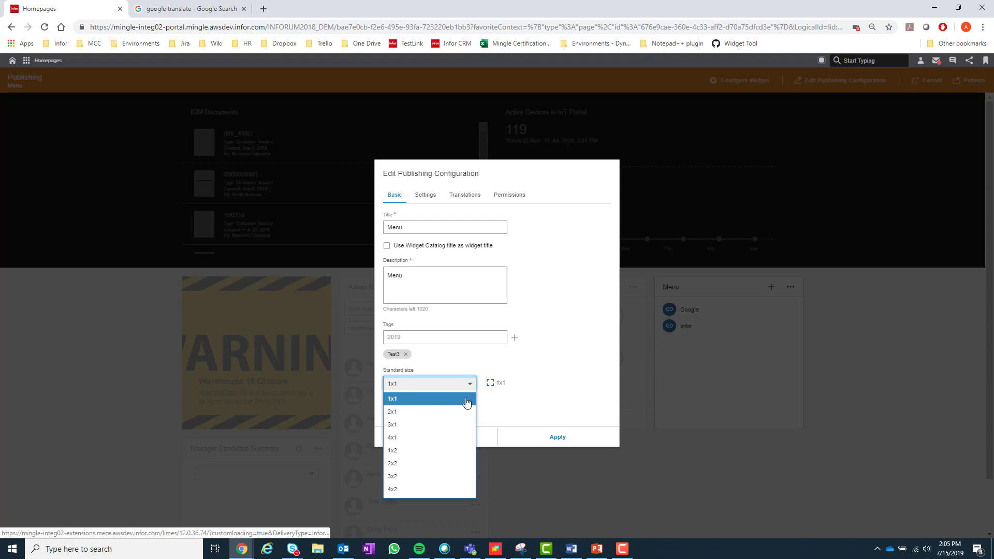
click(439, 450)
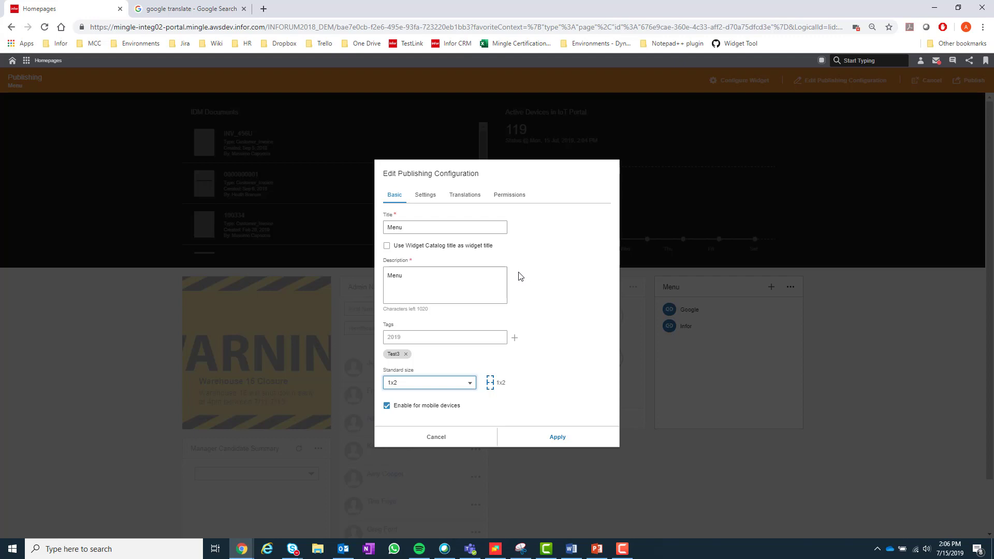
- Start a Spanish (Spain) translation, copying the title 'la carta' into its description
click(425, 195)
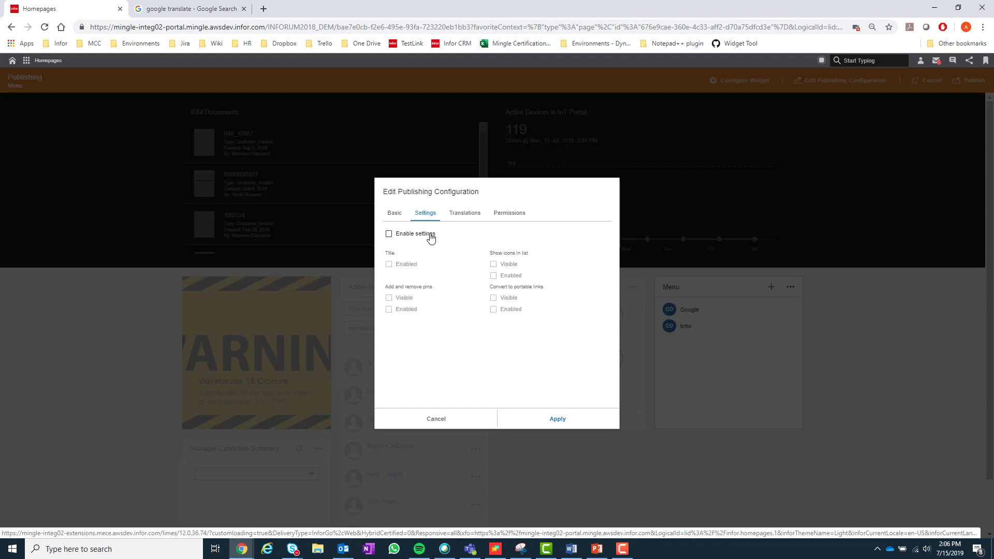
click(469, 218)
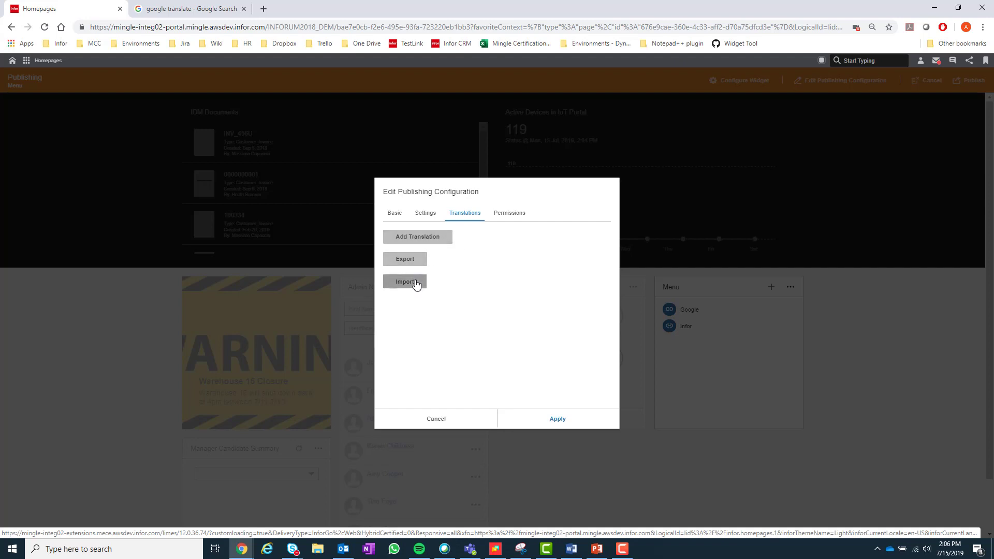
click(444, 239)
click(475, 278)
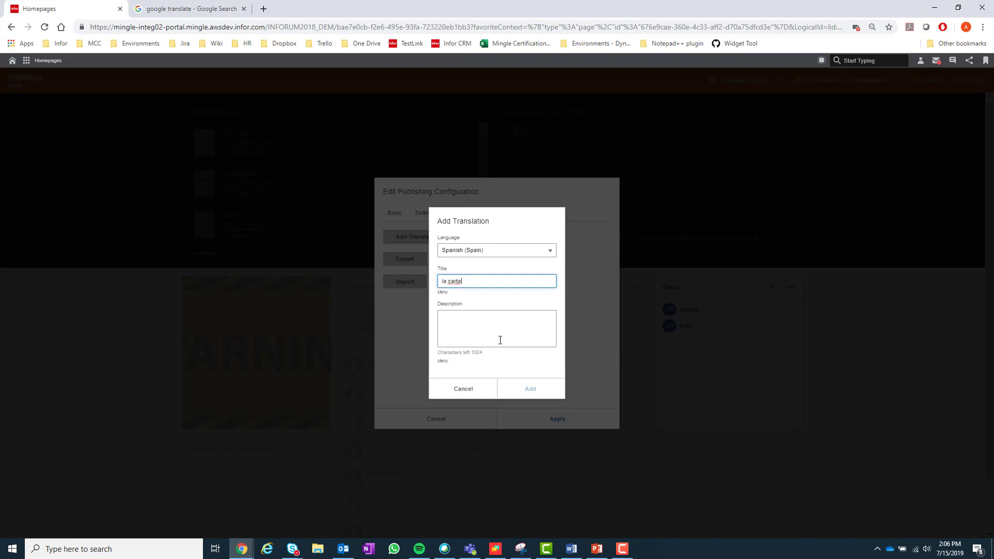
drag(462, 282, 394, 284)
key(ctrl+c)
click(486, 316)
key(ctrl+v)
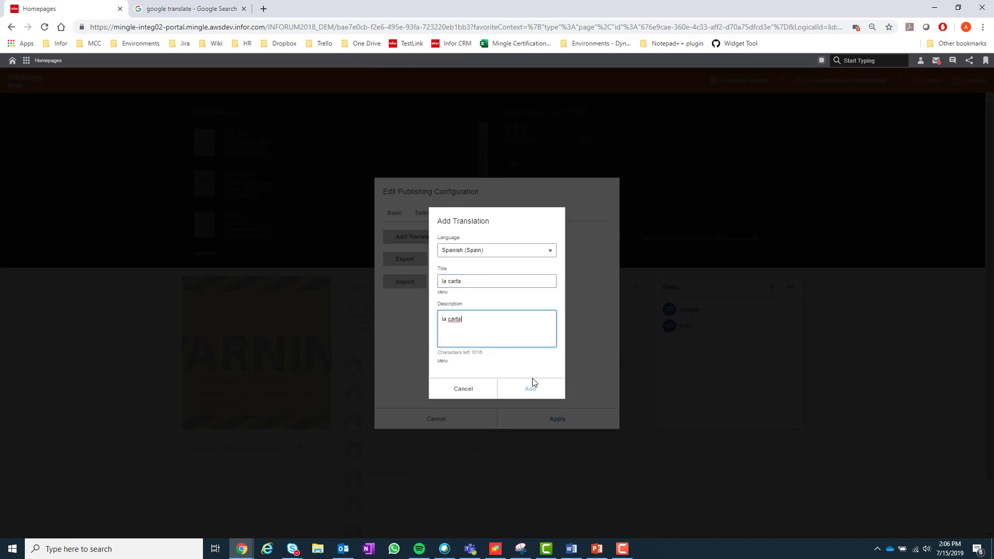
- Add the Spanish translation and export the widget's translations as Menu (1).zip
click(530, 389)
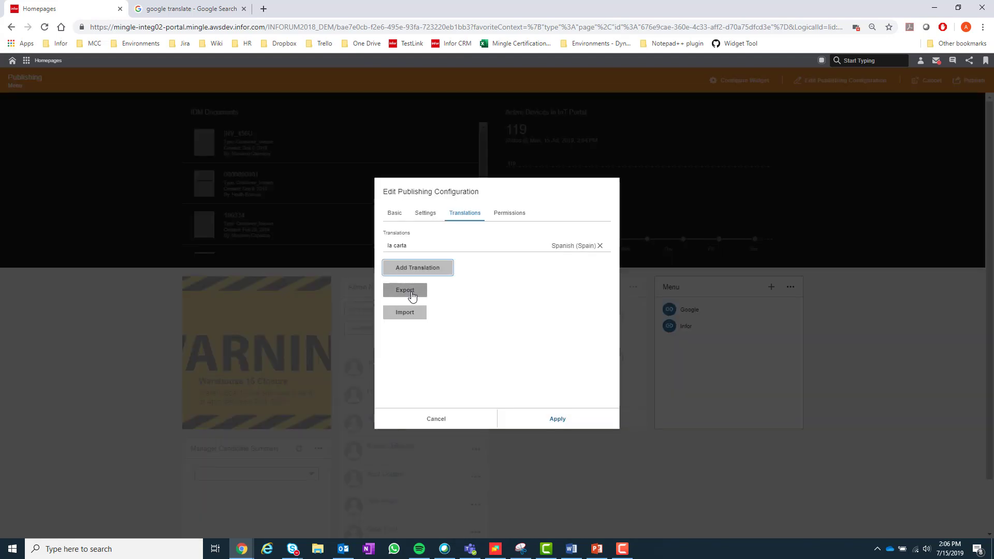
click(412, 294)
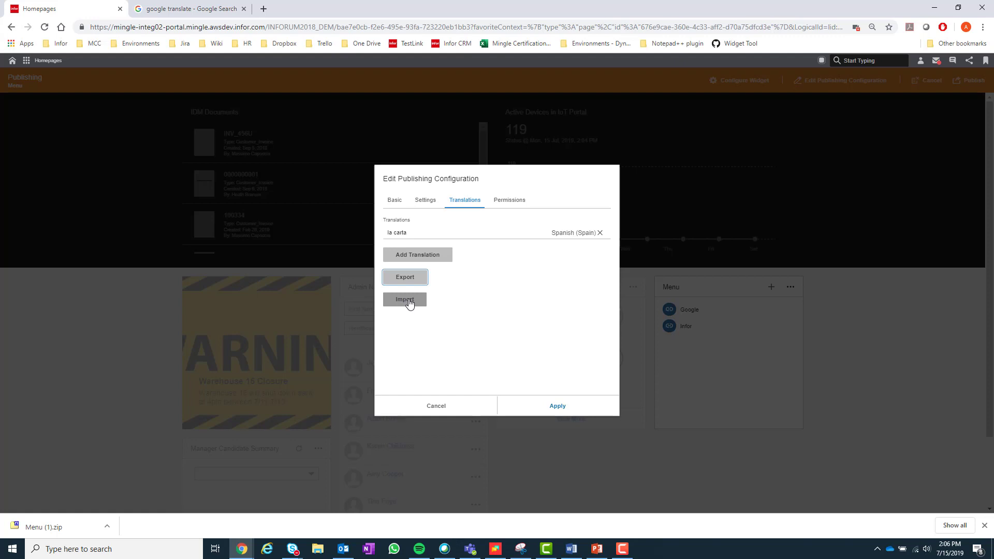
click(515, 207)
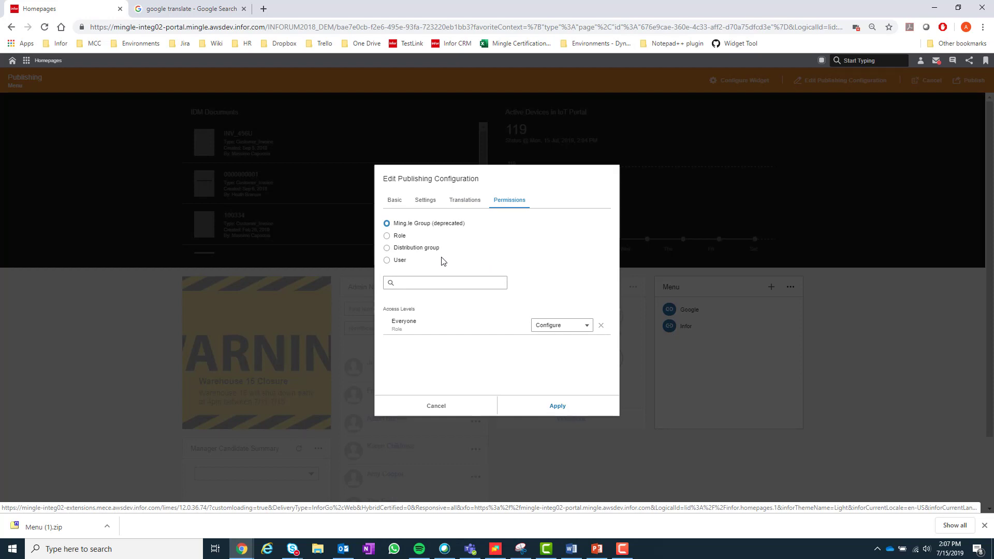
- Find a specific individual user by search and grant them Configure access
click(387, 260)
click(443, 282)
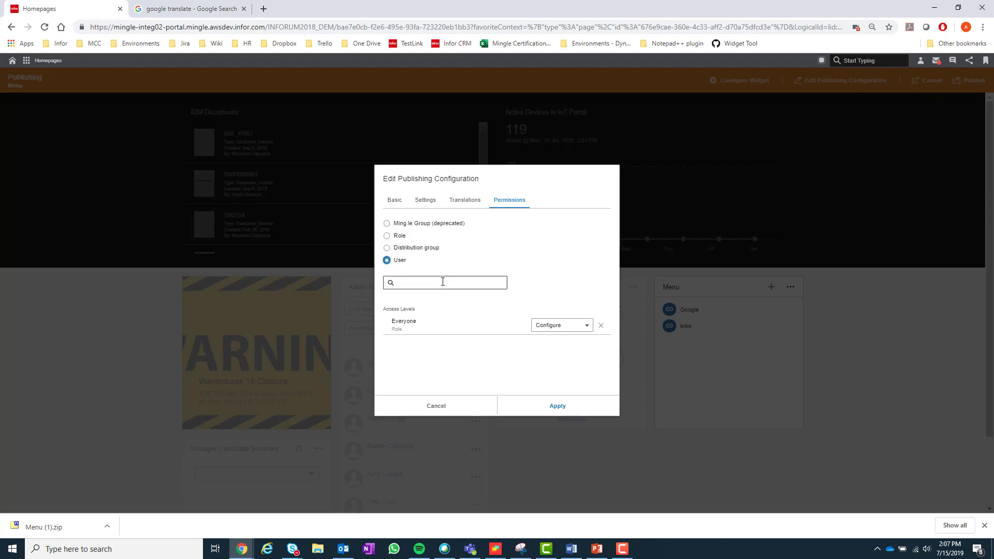
text(alic)
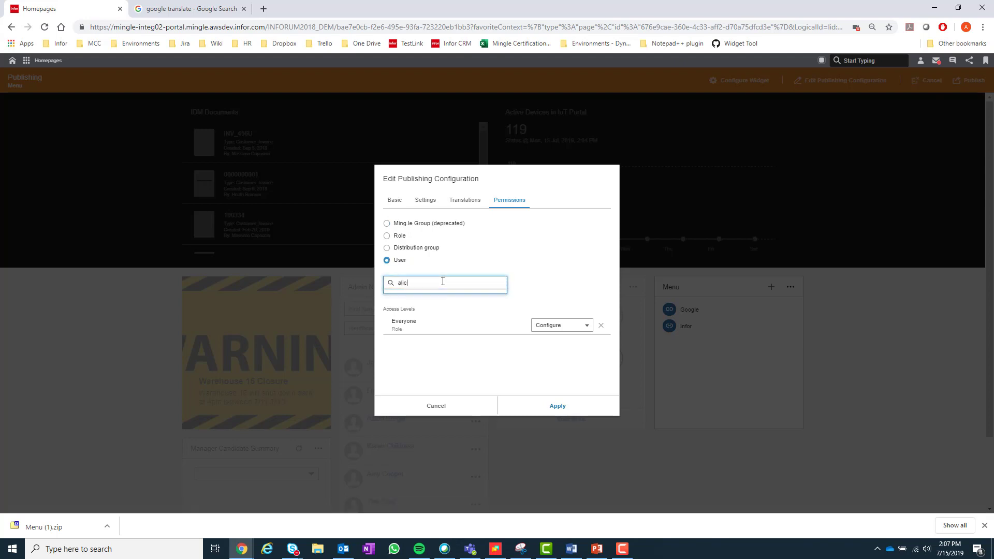
text(ia an)
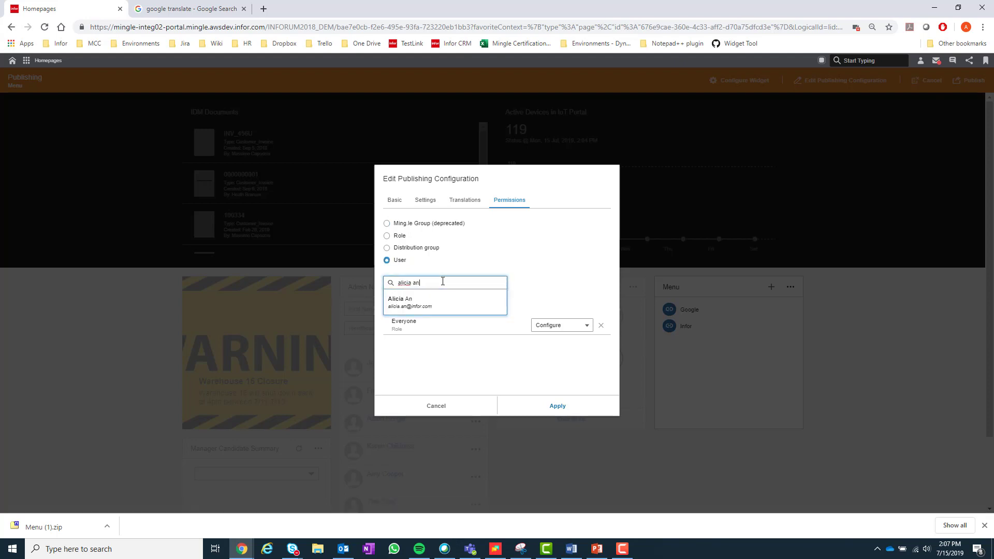
click(461, 306)
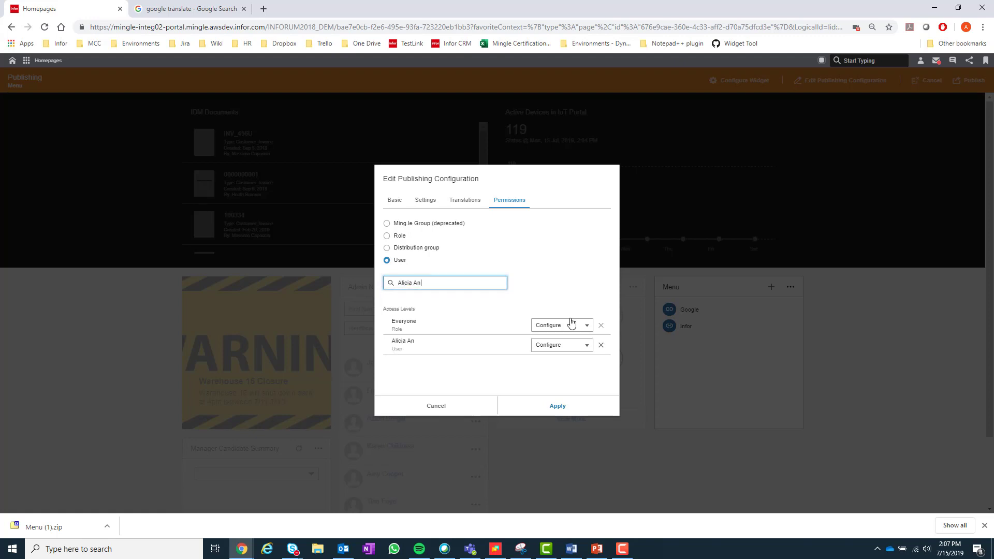
click(588, 345)
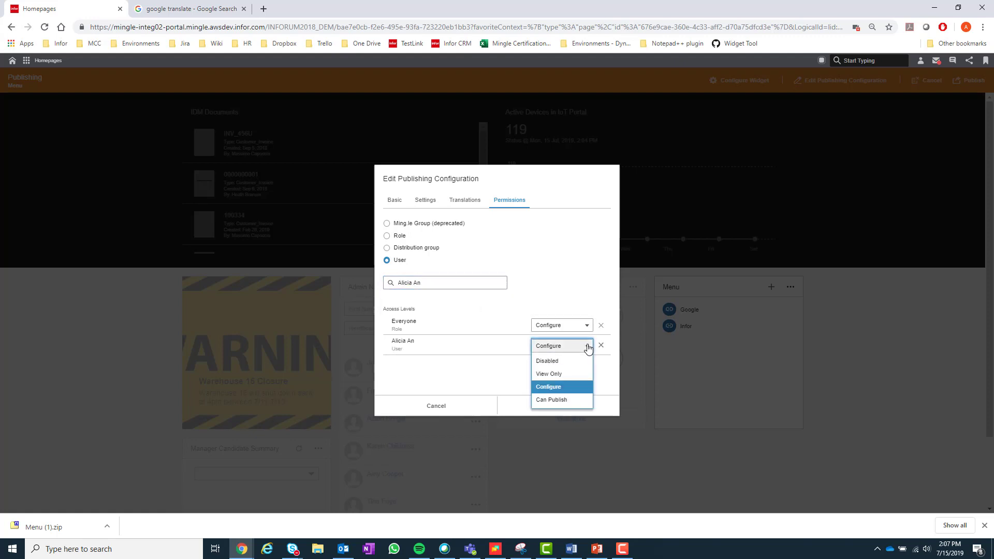
click(570, 388)
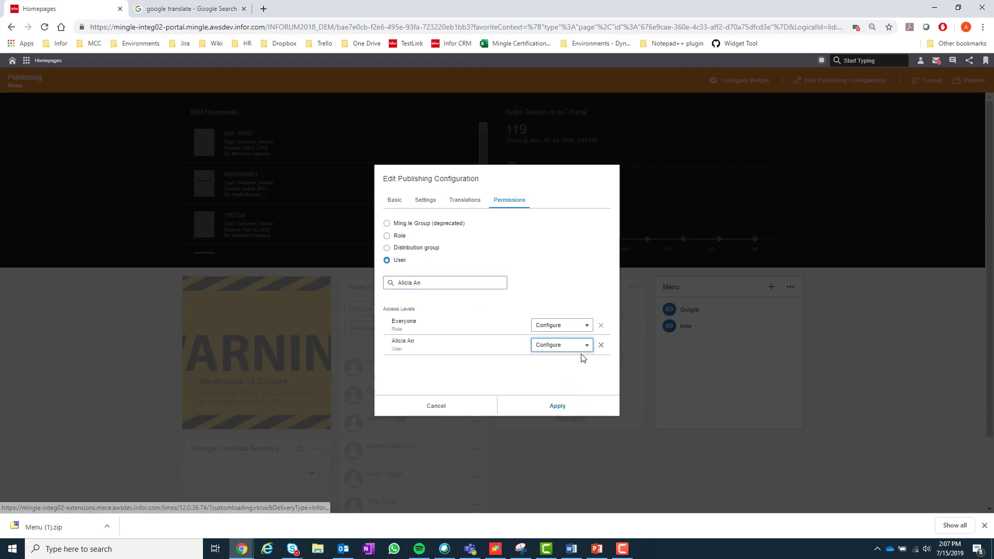
- Restrict Everyone to View Only and apply the publishing configuration
click(588, 326)
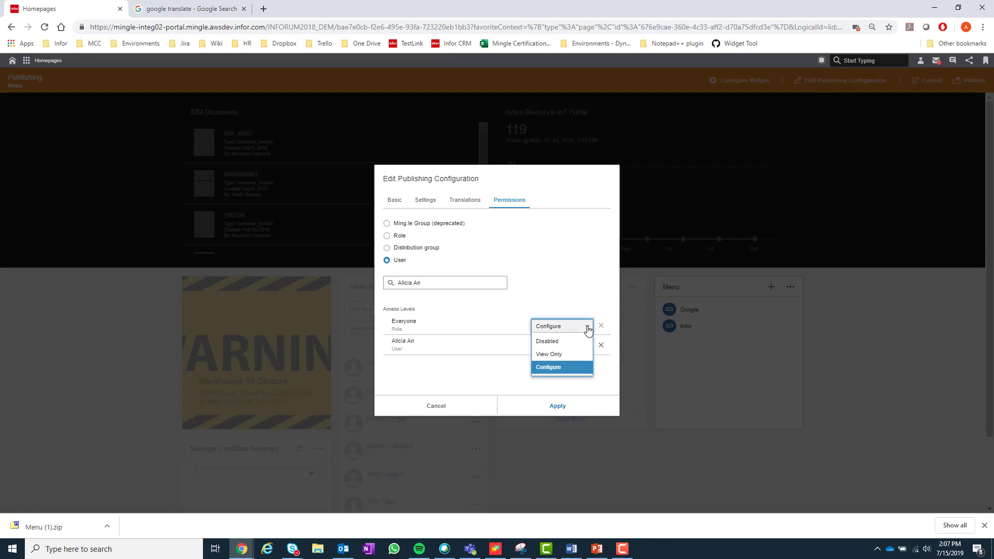
click(569, 353)
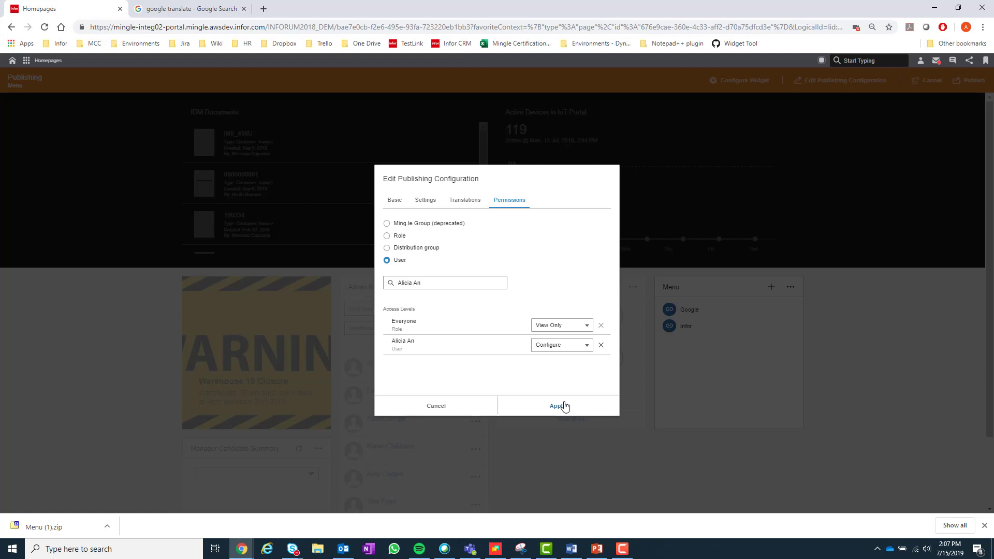
click(563, 405)
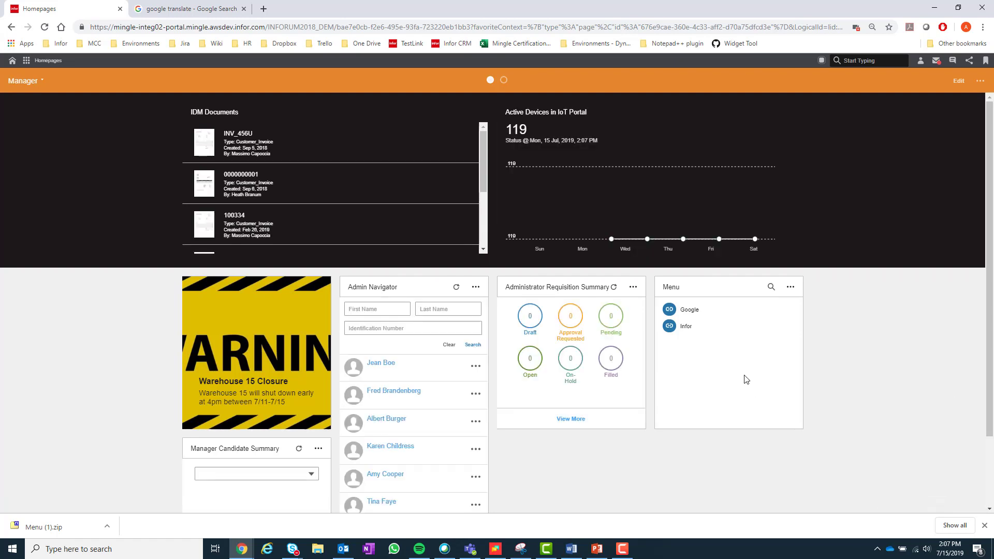
- Reopen the Menu widget via Edit Published, reapply its configuration unchanged, and republish it
click(793, 290)
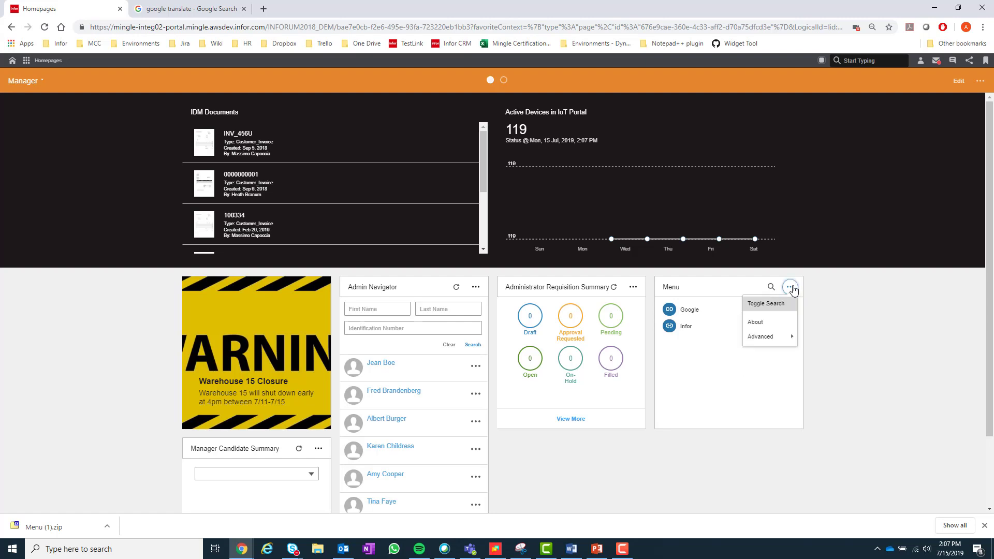
mouse_move(781, 339)
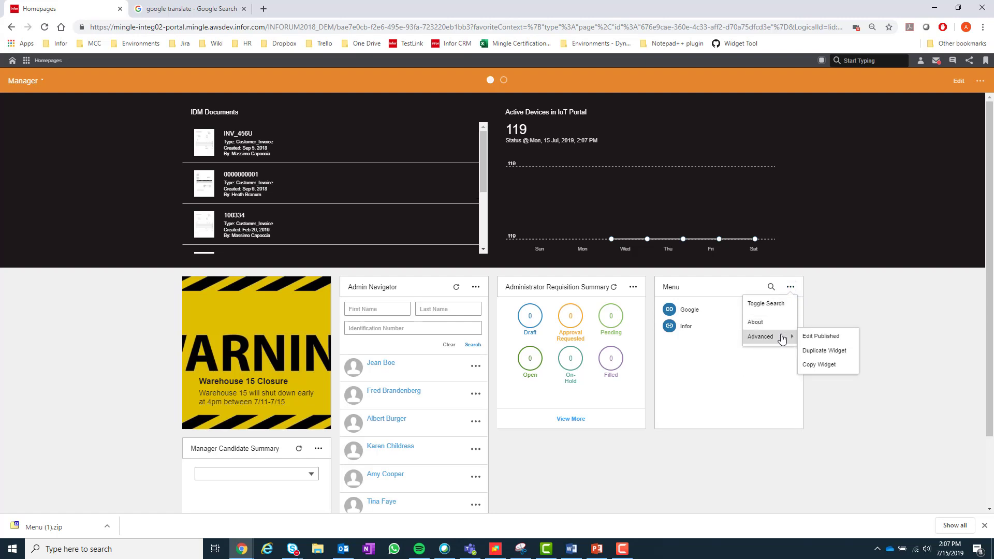
click(819, 336)
click(839, 81)
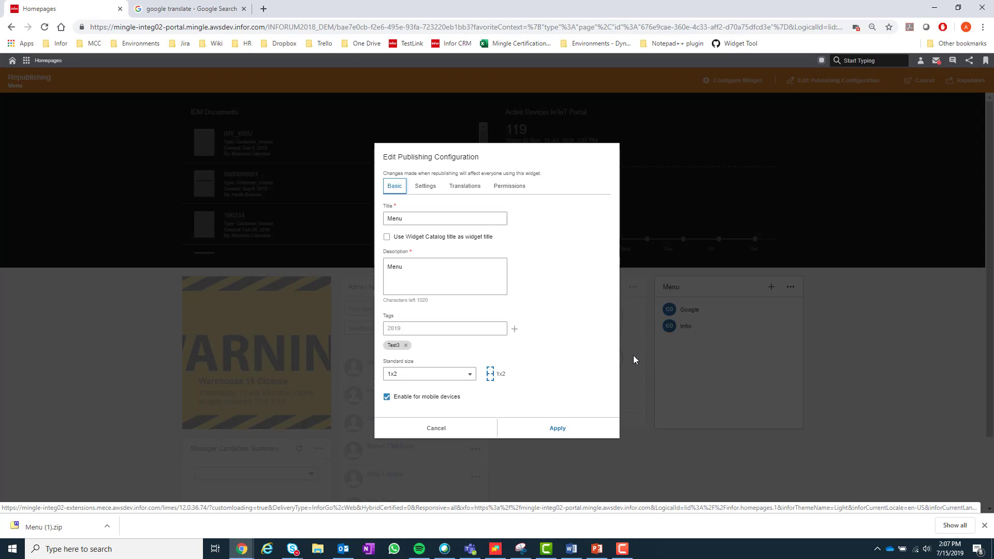
click(570, 431)
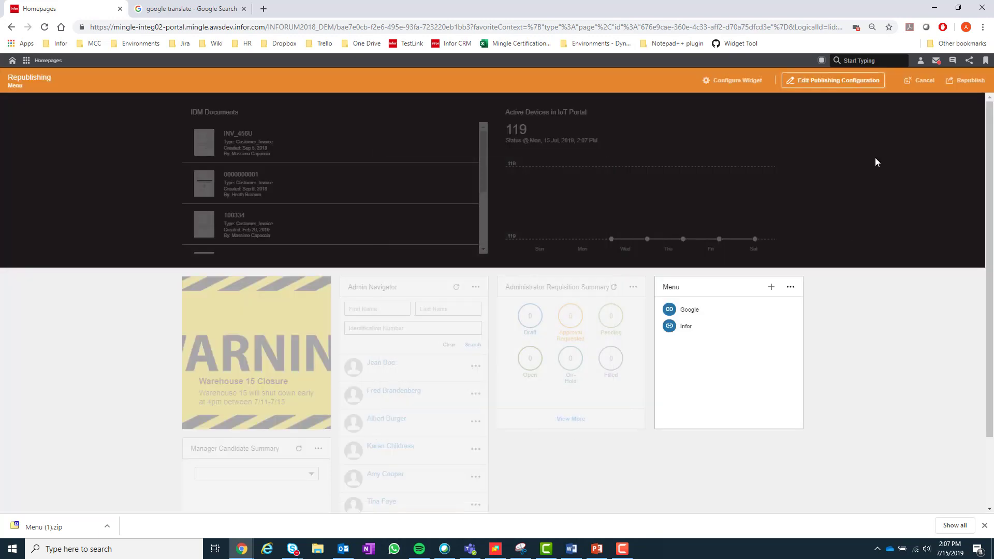
click(975, 81)
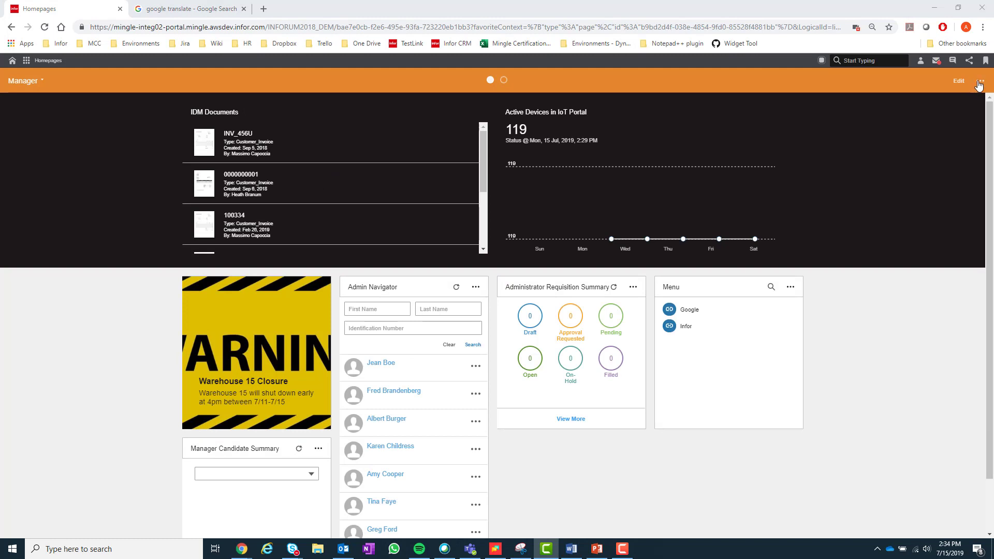
- Start publishing the Manager page and review its Translations and Permissions tabs
click(979, 83)
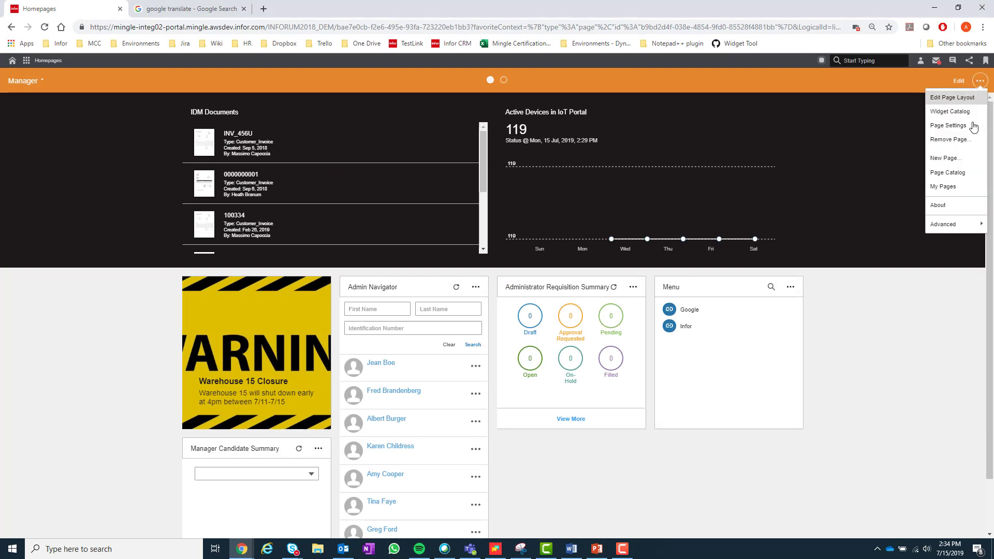
mouse_move(960, 230)
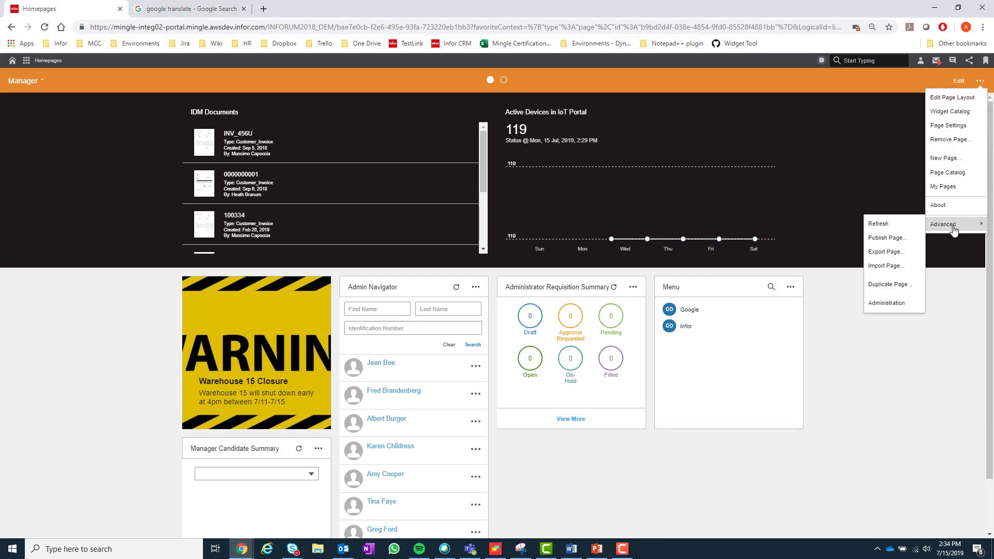
click(898, 238)
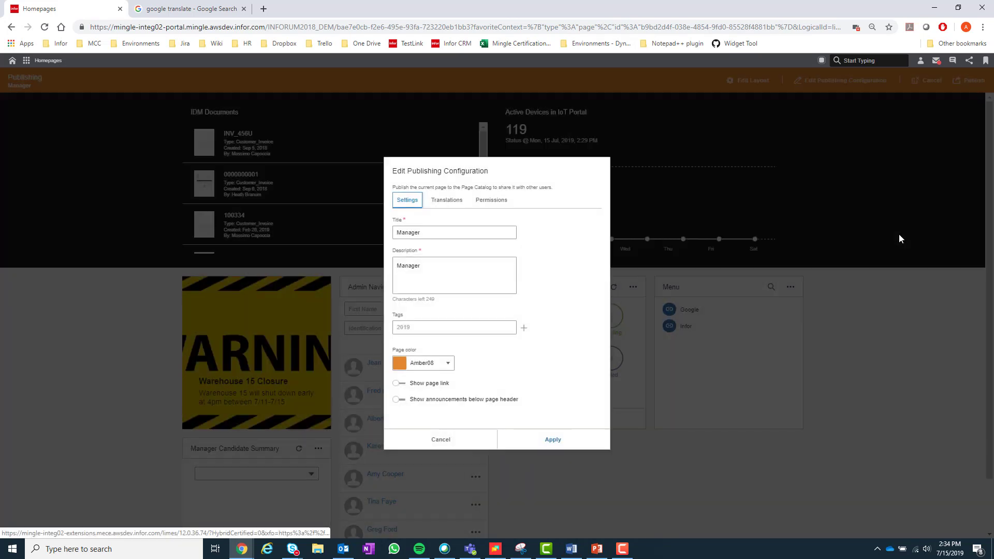
click(440, 202)
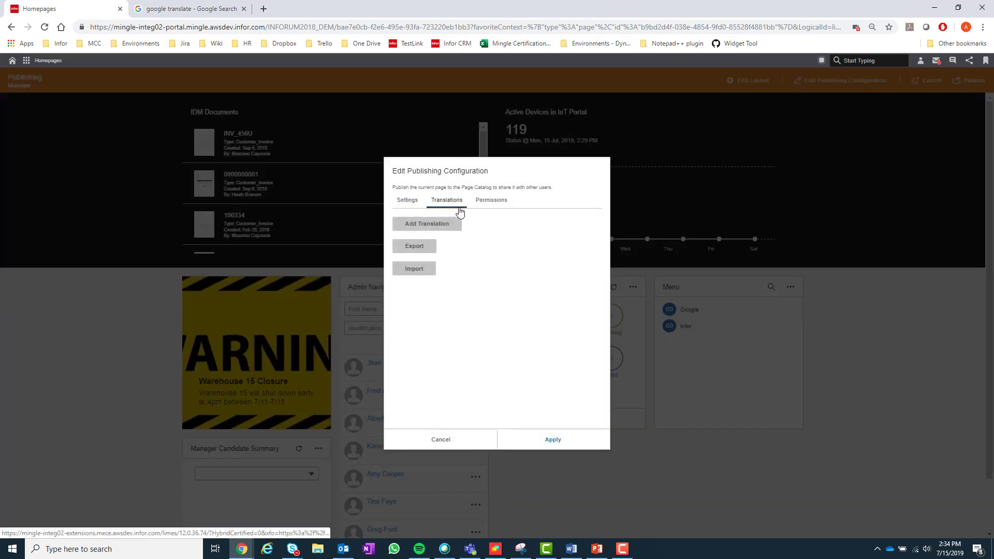
click(488, 203)
click(407, 200)
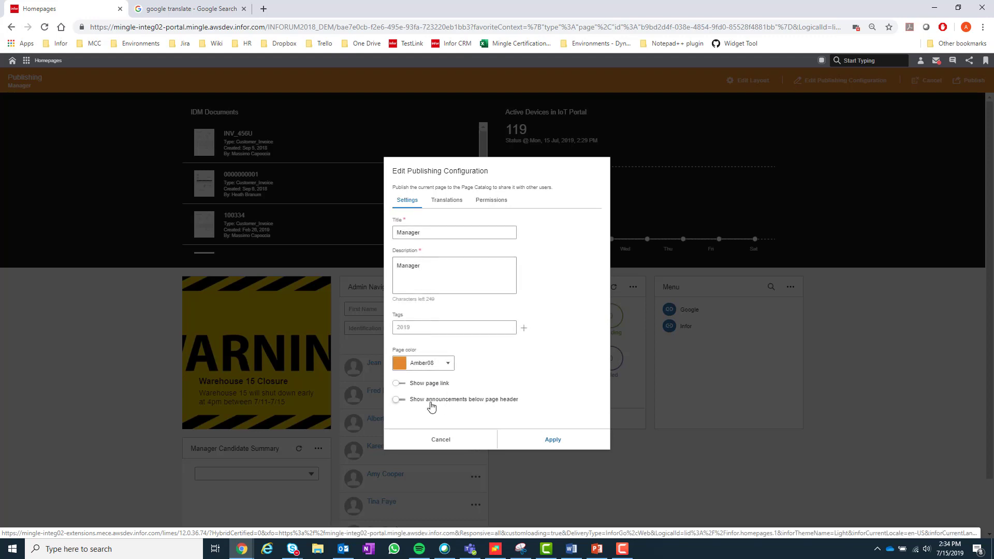
click(397, 385)
click(398, 384)
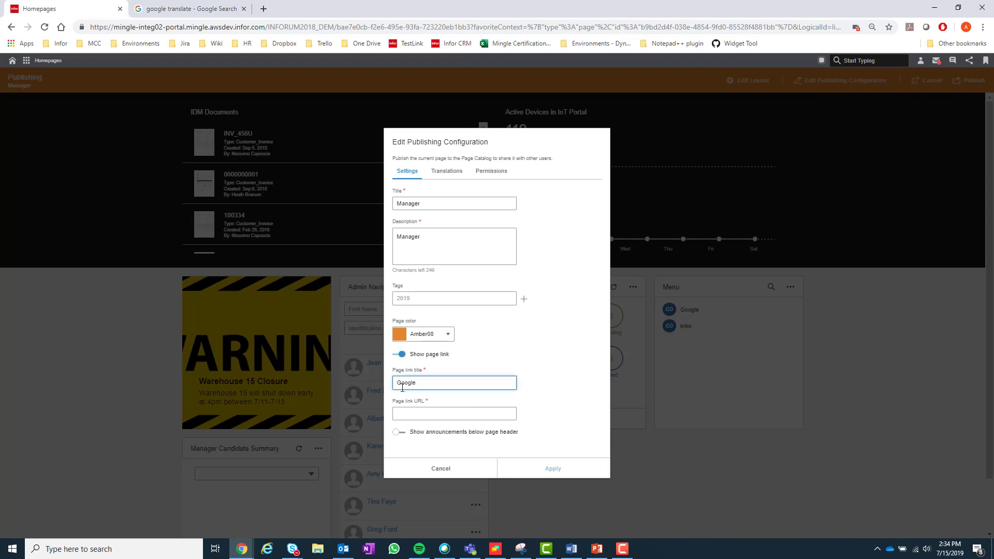
click(402, 413)
text(https://www.google.com)
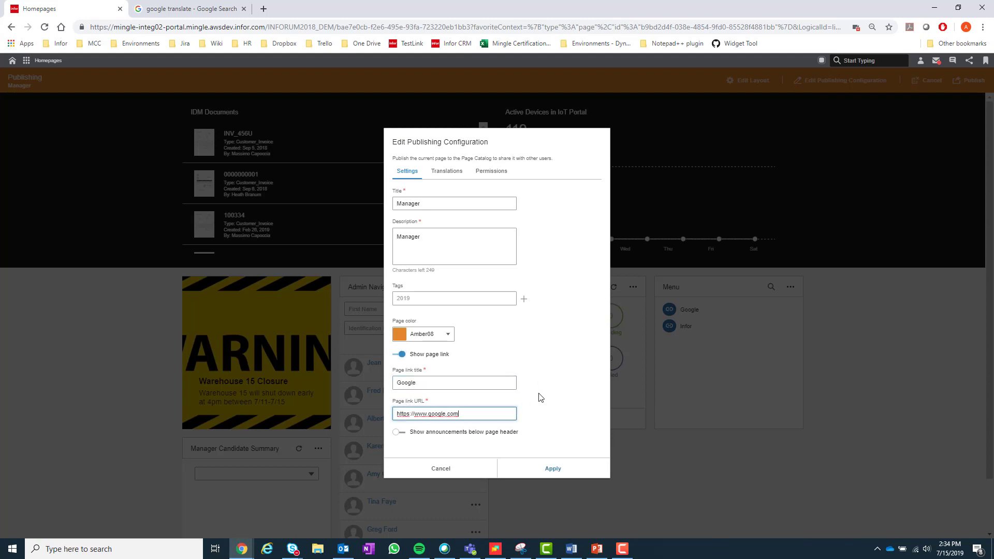
- Show announcements below the header rotating every 5 seconds and apply the settings
click(398, 434)
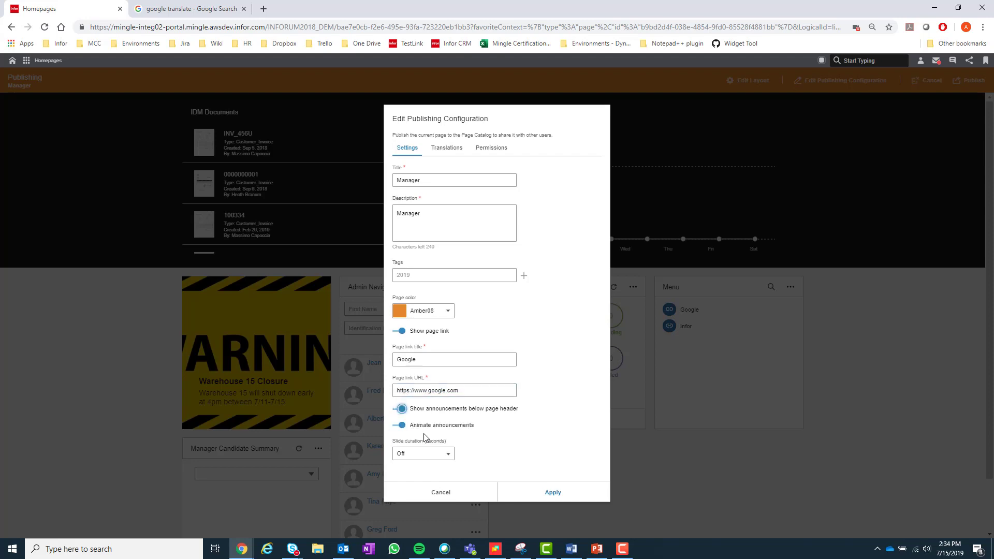
click(441, 453)
click(412, 385)
click(555, 492)
- Publish the Manager page from the orange publishing bar
click(973, 82)
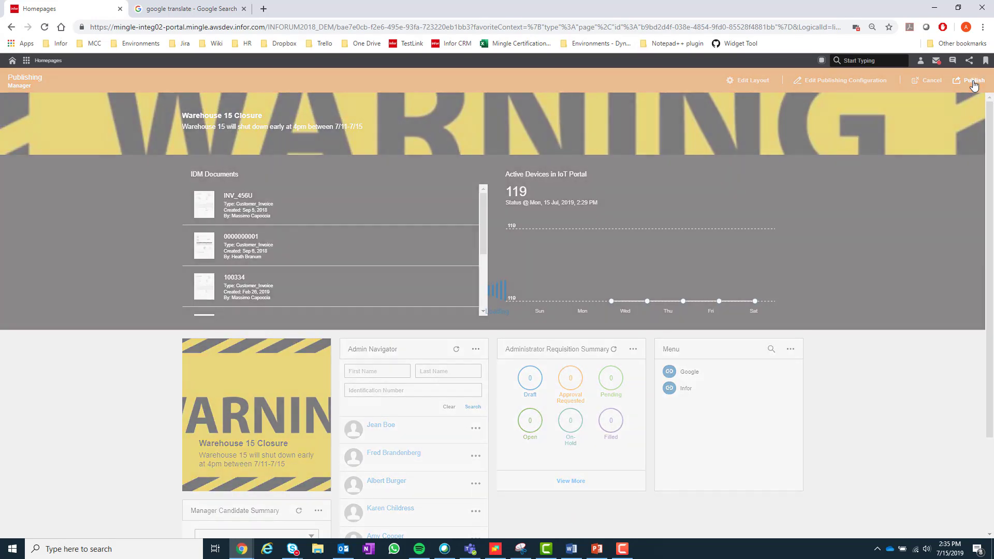